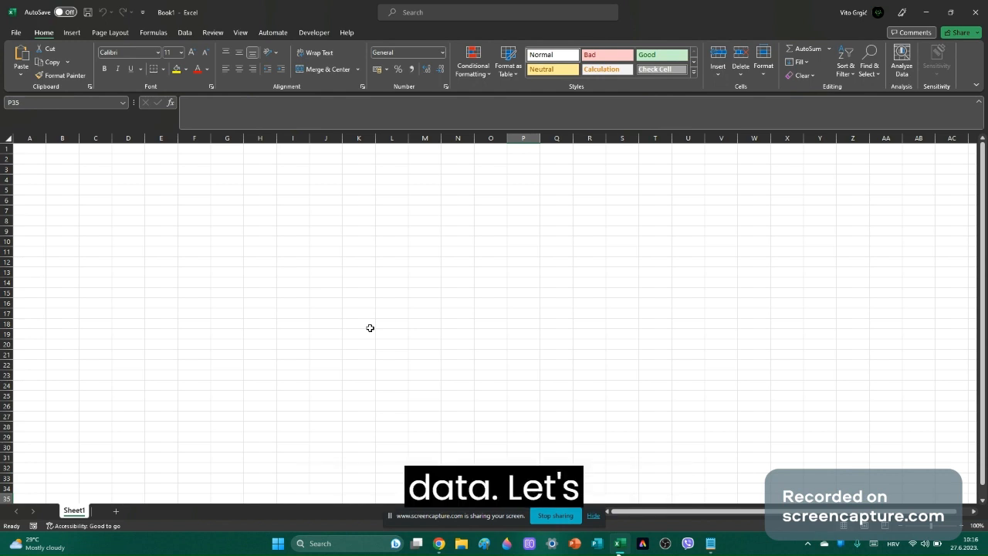
Enter the headers ID in A1 and Name in B1.
left_click(34, 151)
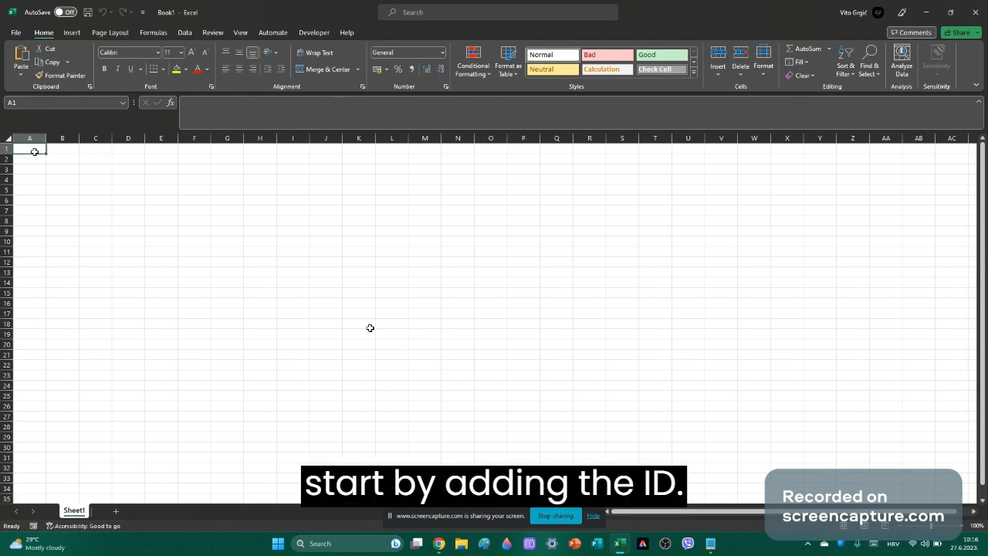
key("Caps_Lock")
type("ID")
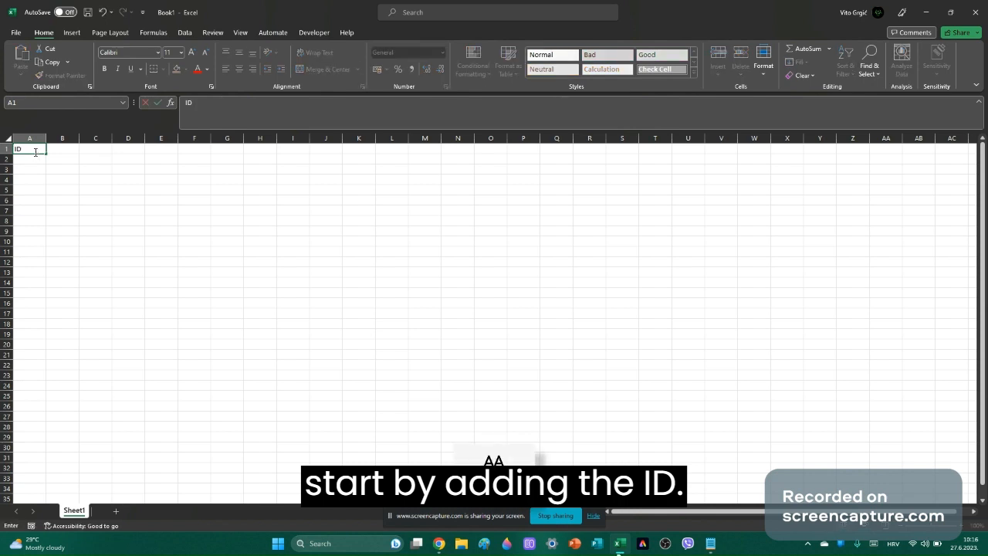
key("Caps_Lock")
left_click(78, 150)
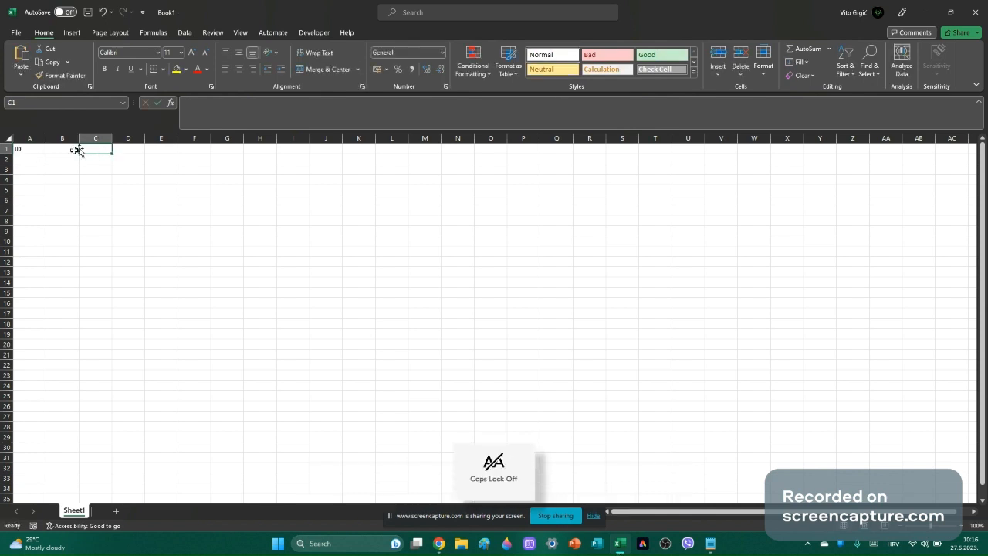
left_click(67, 151)
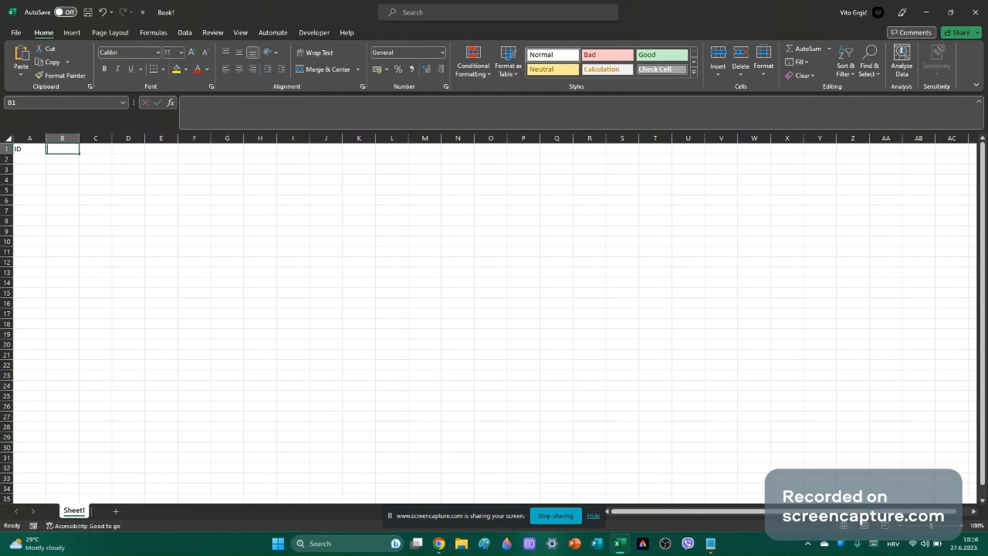
type("Name")
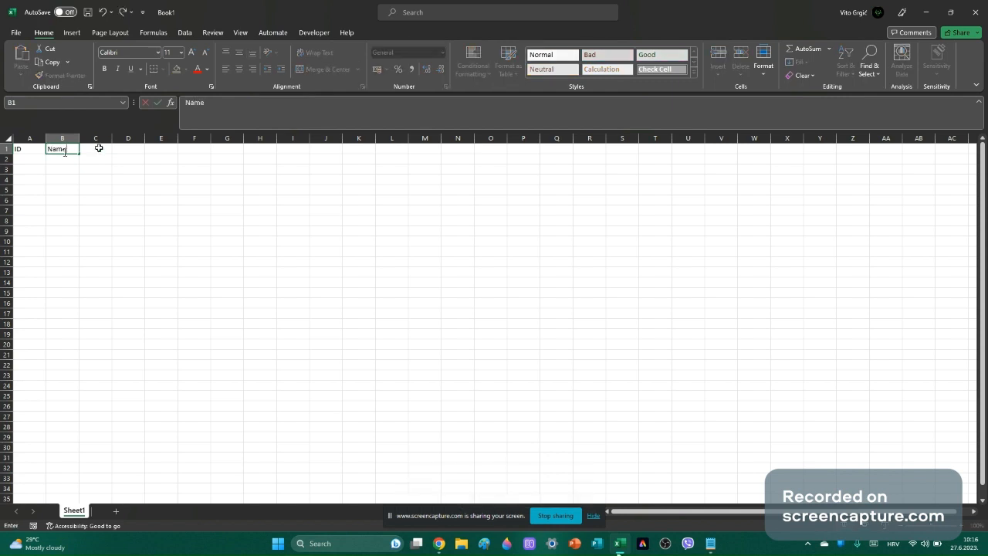
left_click(99, 147)
Add the headers Last name, E-mail and Phone number in C1 through E1.
type("Last")
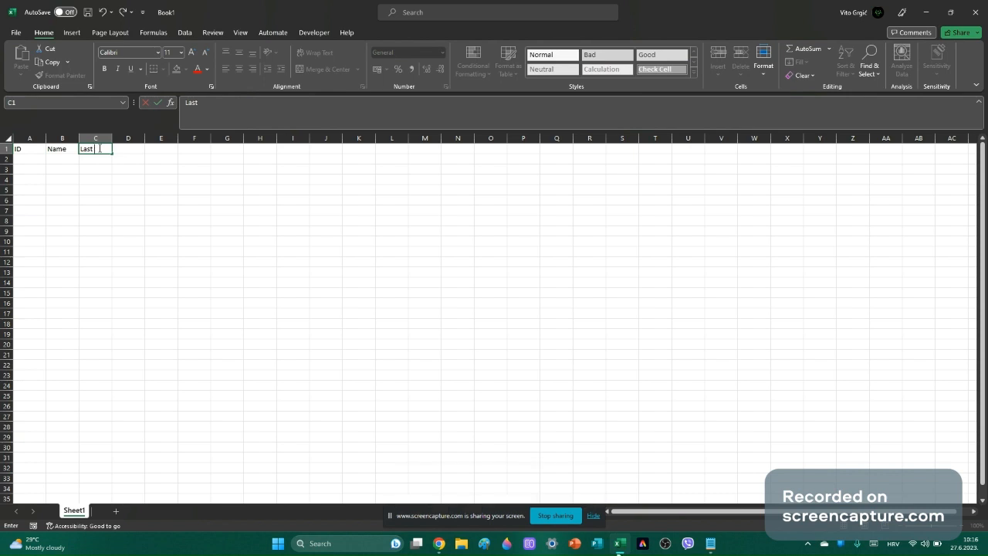
type(" name")
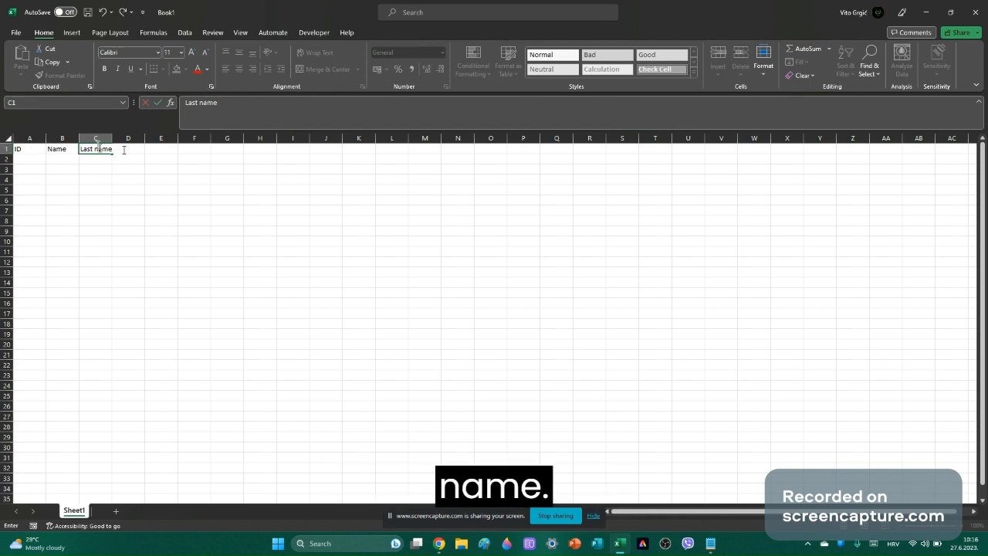
left_click(153, 167)
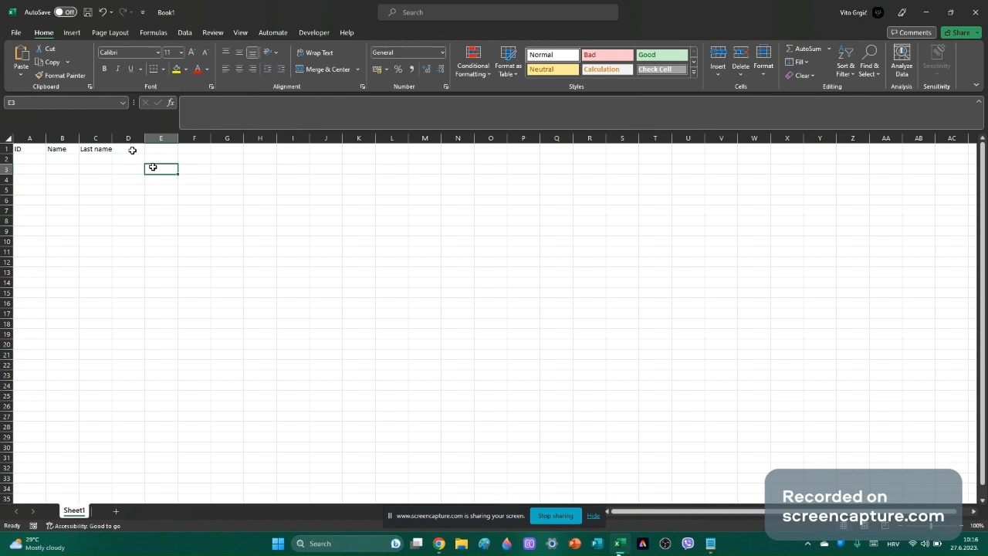
left_click(133, 150)
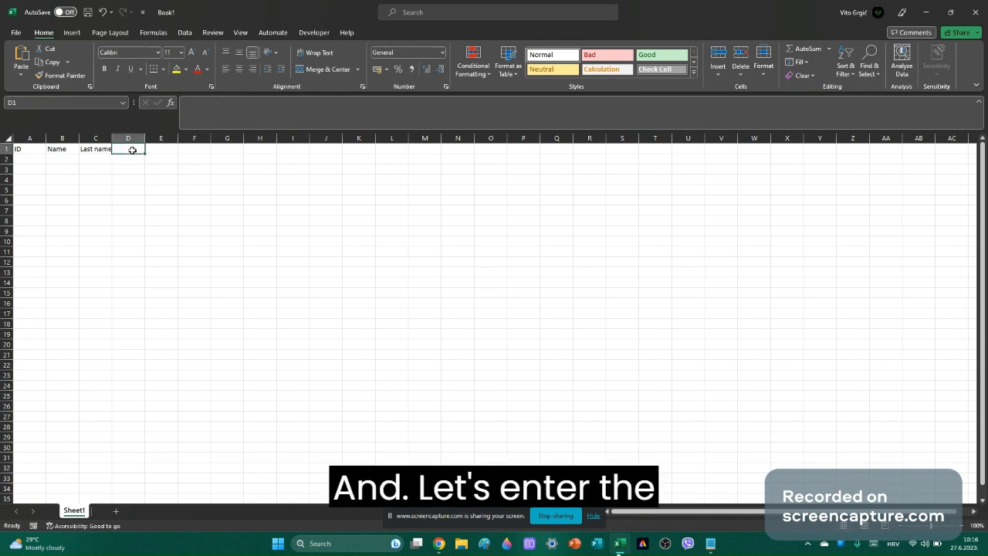
type("E-")
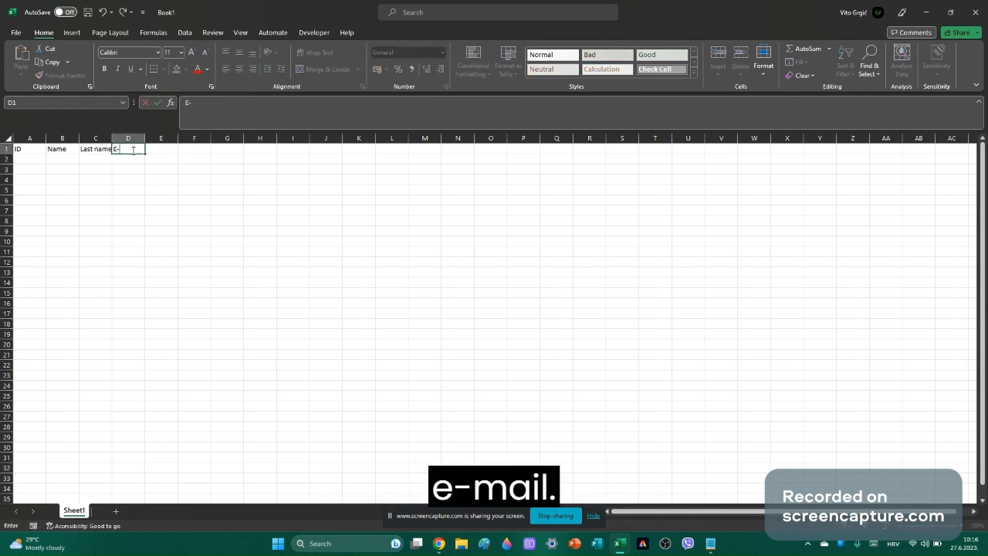
type("mail")
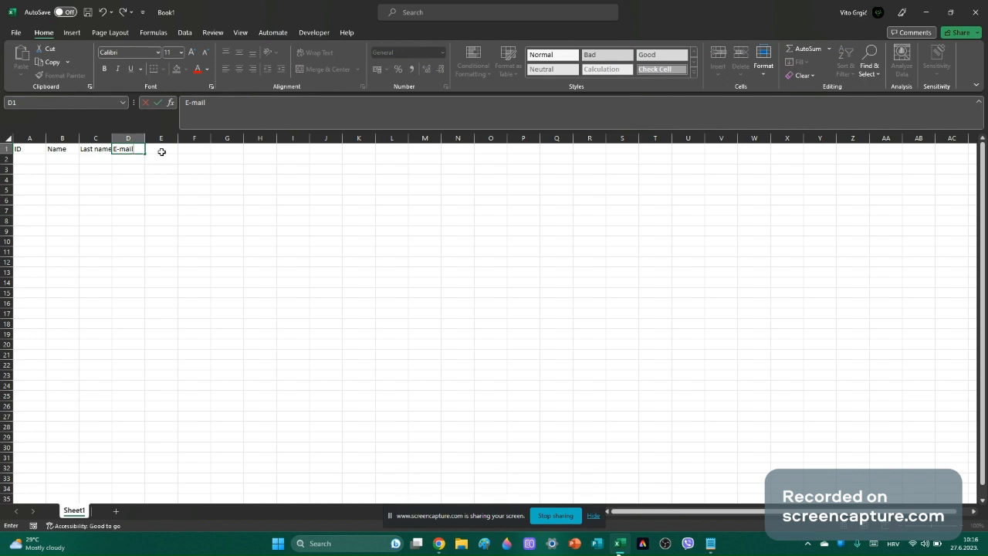
left_click(162, 152)
type("Phone")
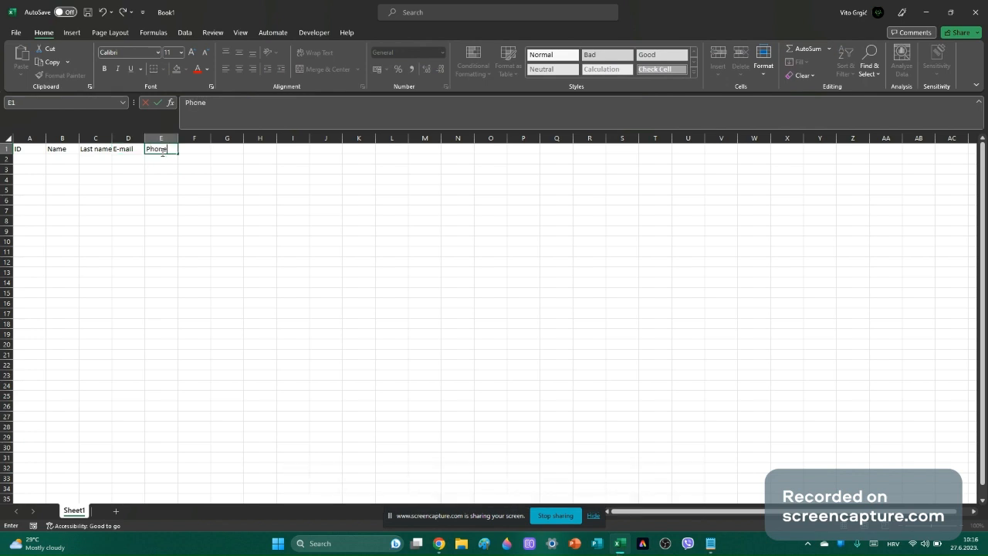
type(" number")
left_click(206, 183)
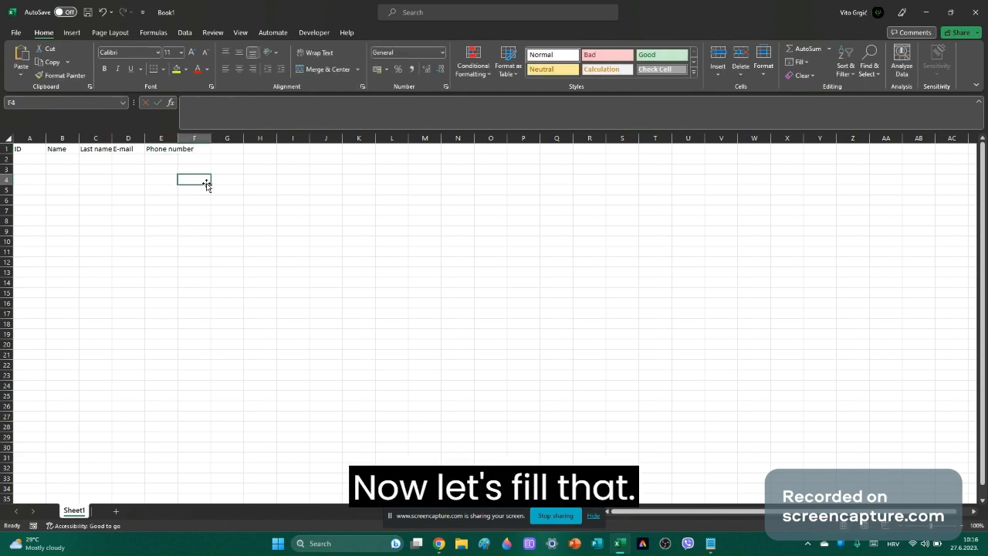
left_click(25, 159)
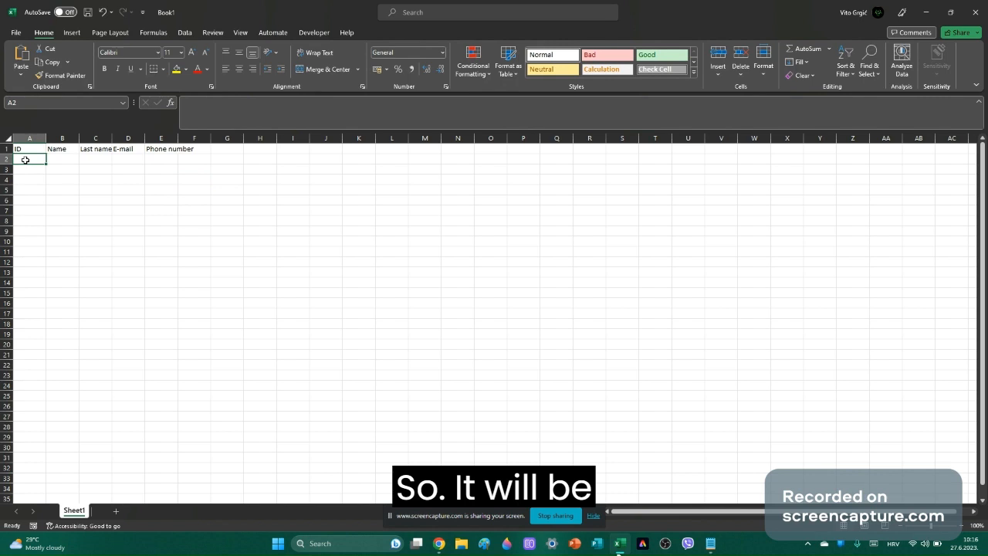
Enter ID 1 and the first customer's first and last name in A2:C2.
type("1")
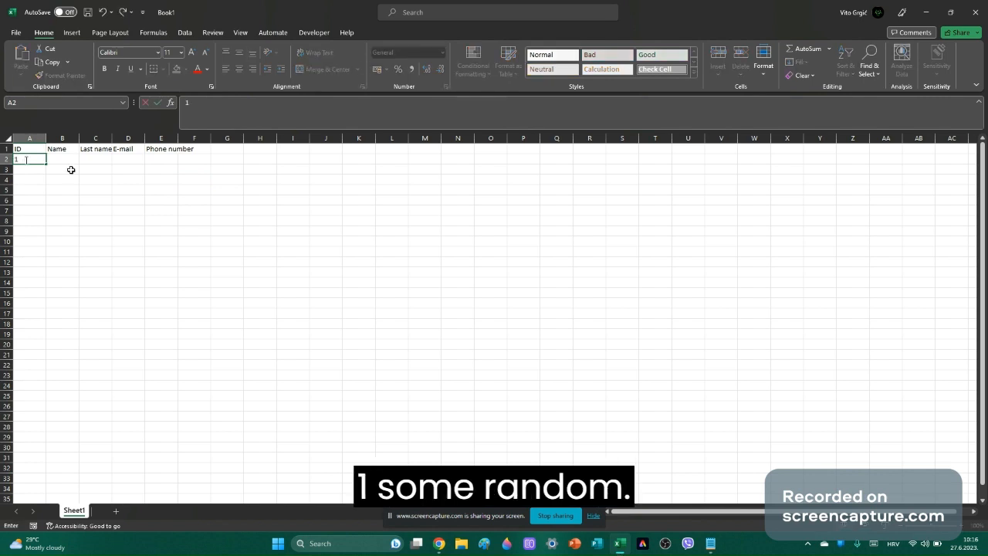
left_click(69, 163)
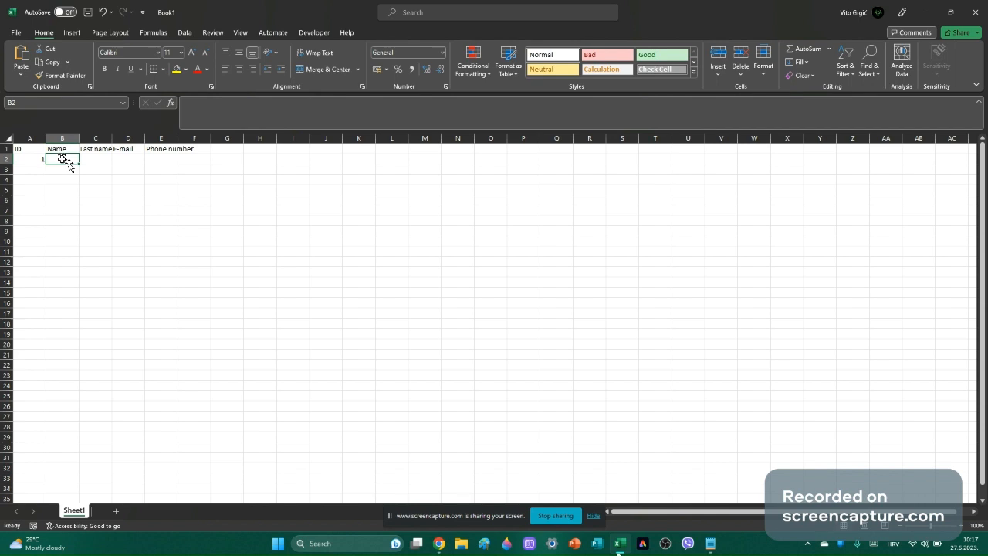
type("Hack")
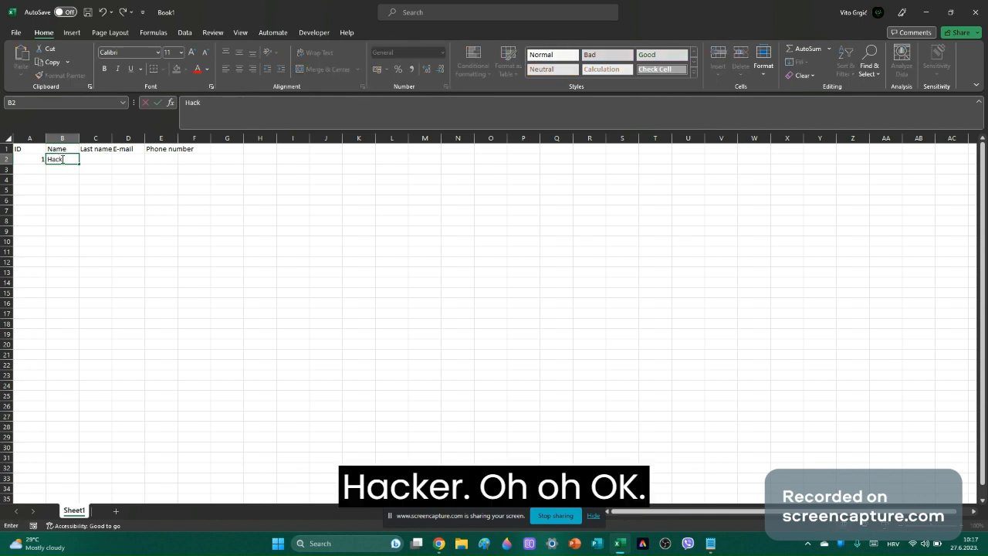
type("er")
left_click(87, 159)
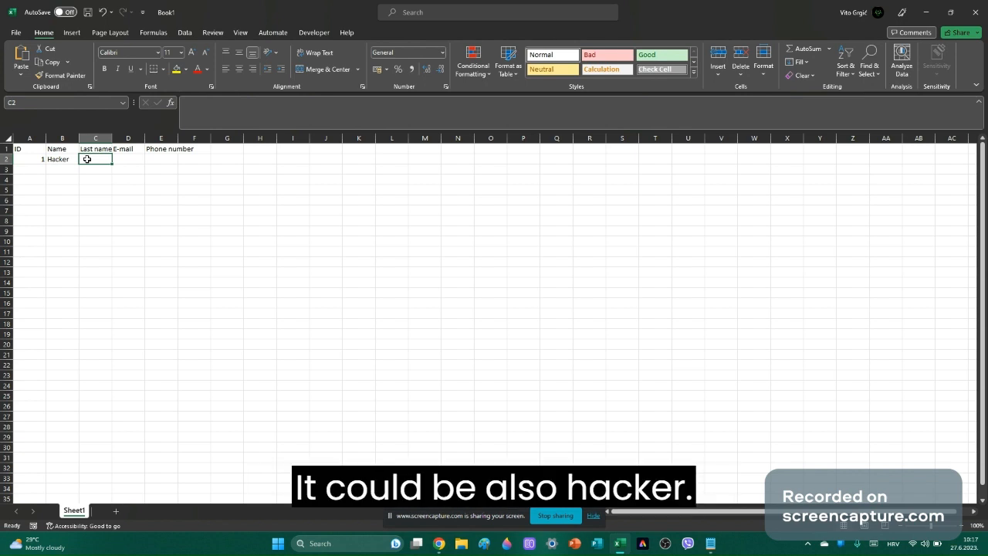
type("Hacker")
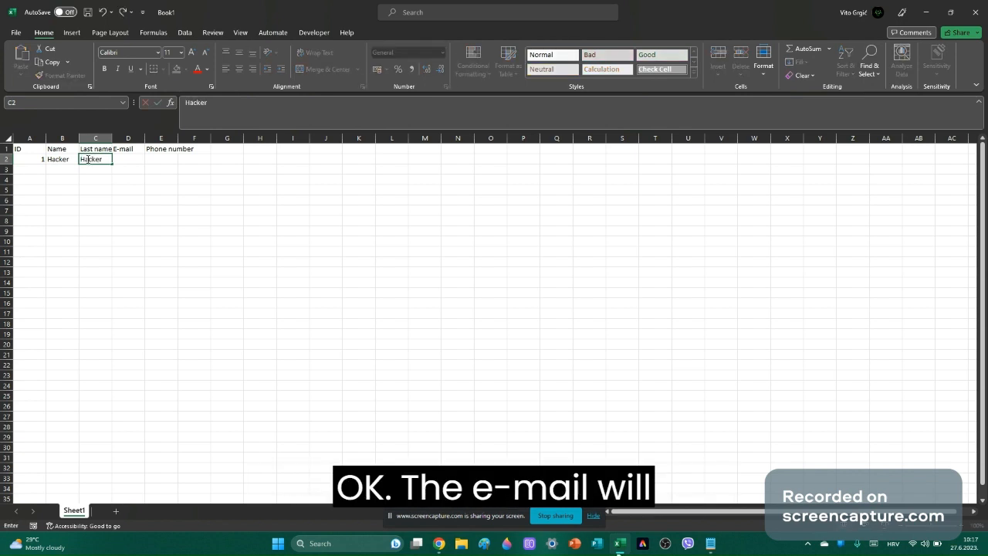
left_click(118, 159)
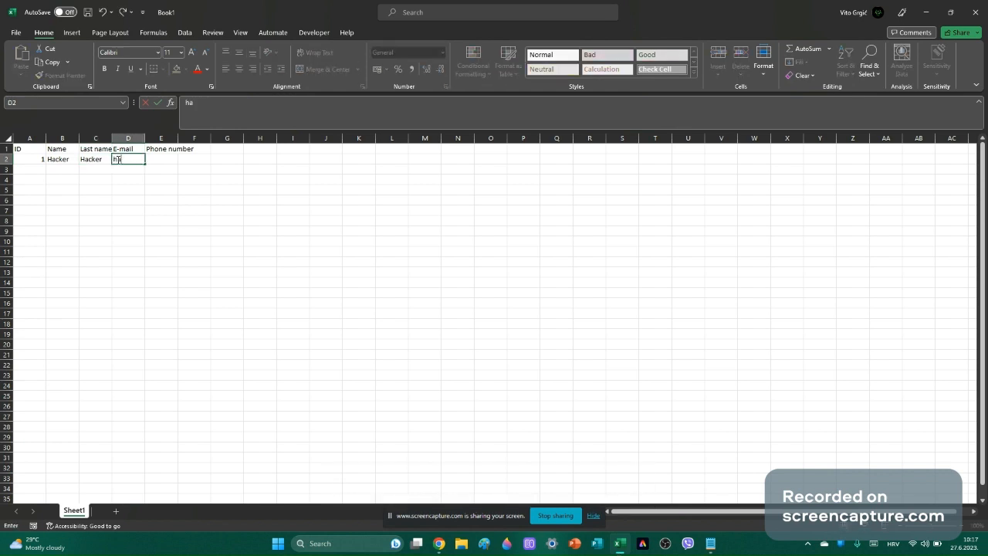
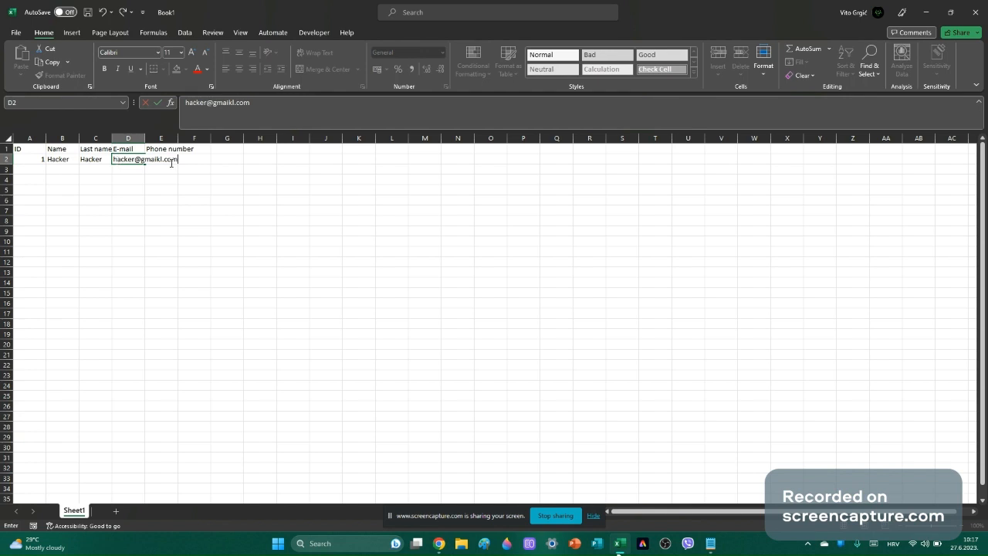
Enter the customer's e-mail in D2, fixing a typo, and their phone number in F2.
left_click(163, 159)
left_click(160, 159)
key("BackSpace")
left_click(227, 189)
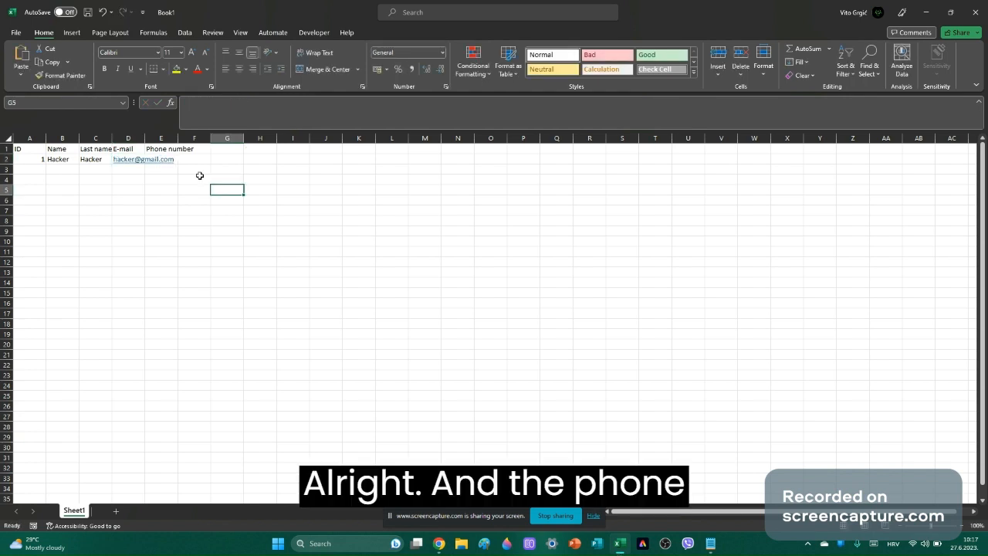
left_click(191, 162)
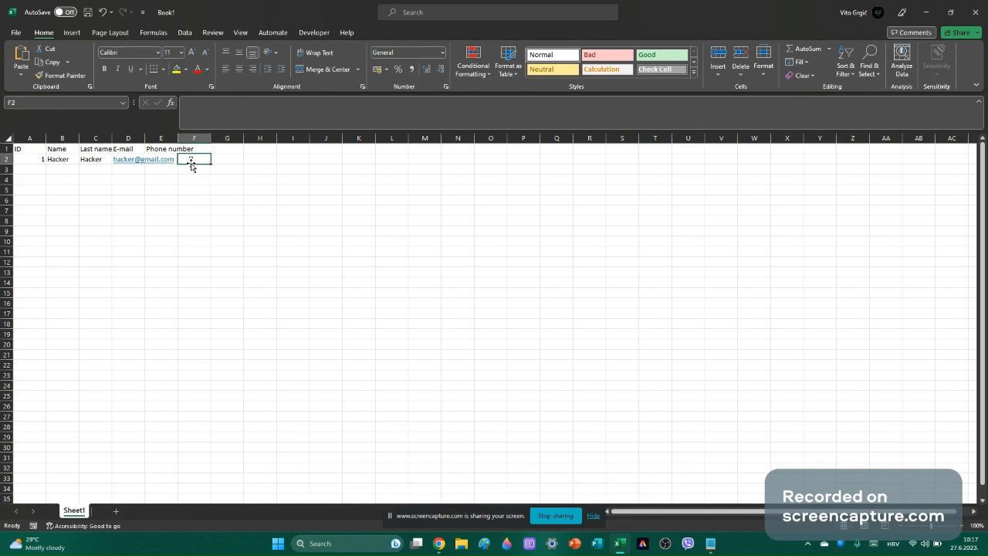
type("123")
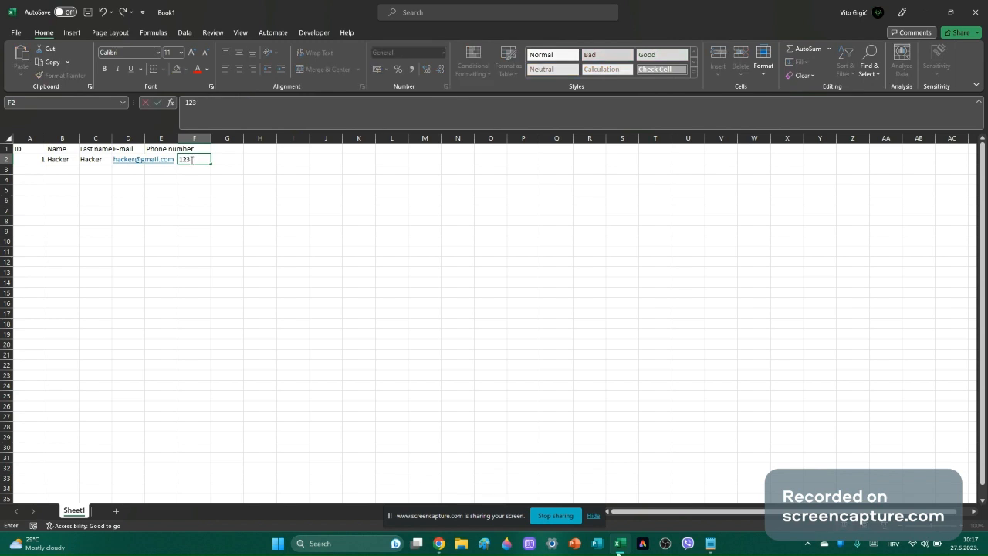
type("4567")
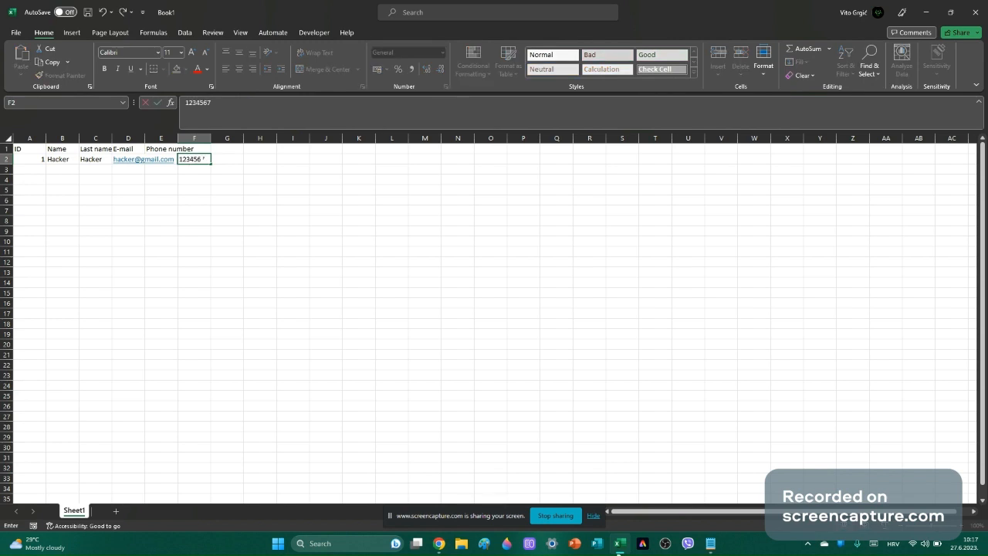
left_click(454, 250)
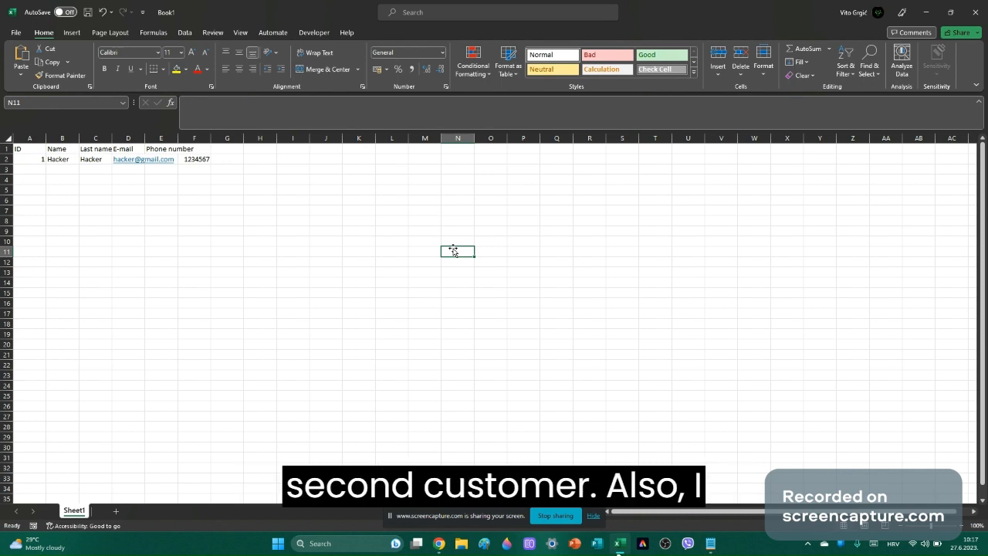
Enter ID 2 and the second customer's first and last name in A3:C3.
left_click(24, 171)
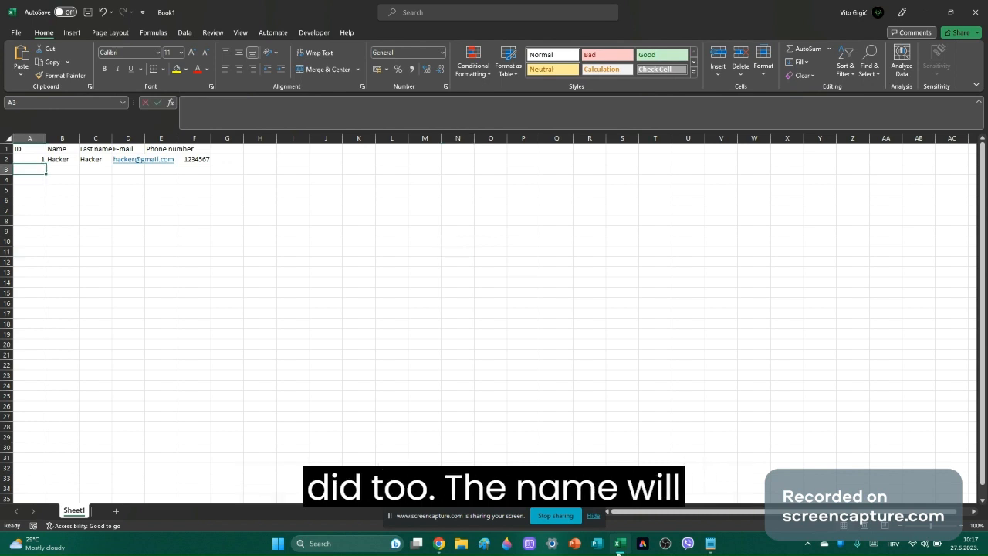
type("2")
left_click(56, 170)
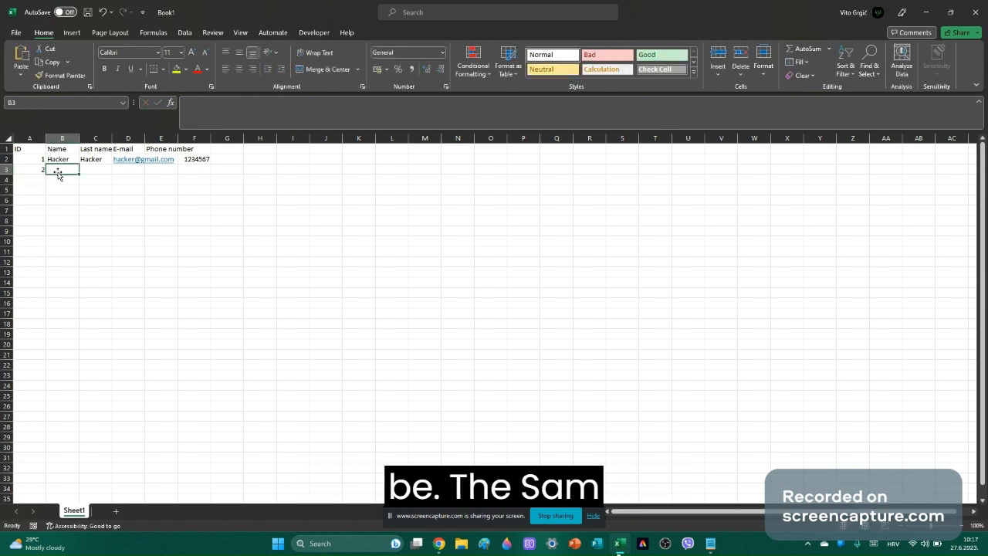
type("Sam")
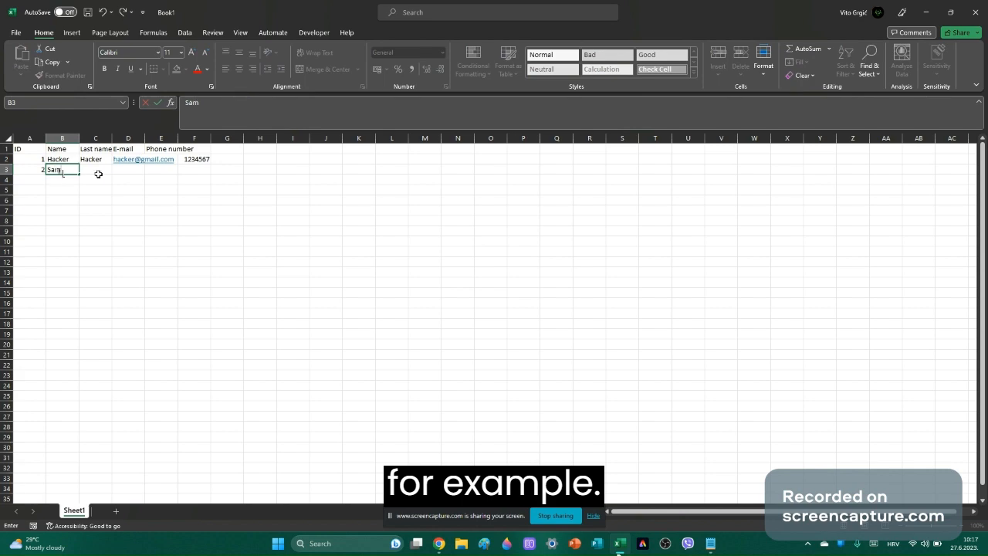
left_click(98, 175)
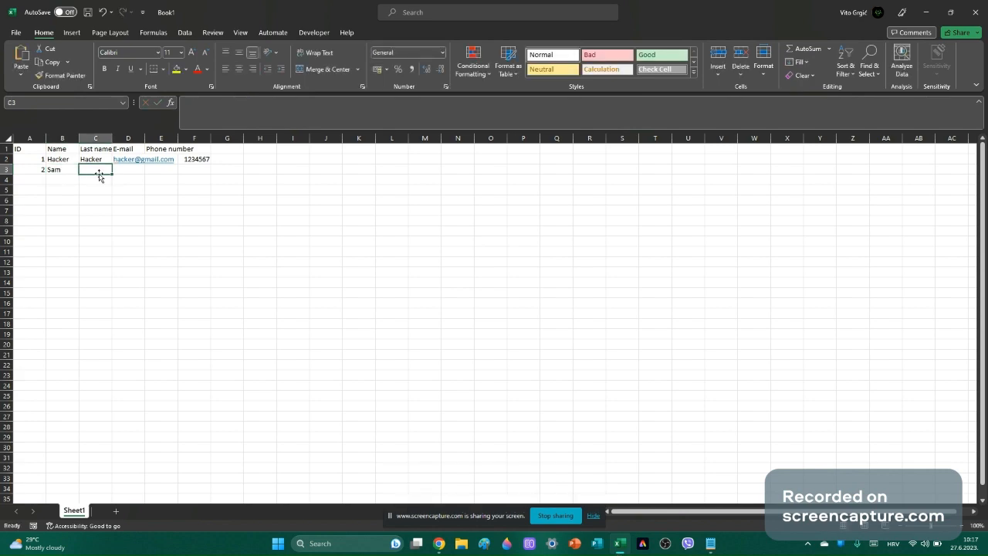
type("Hacker")
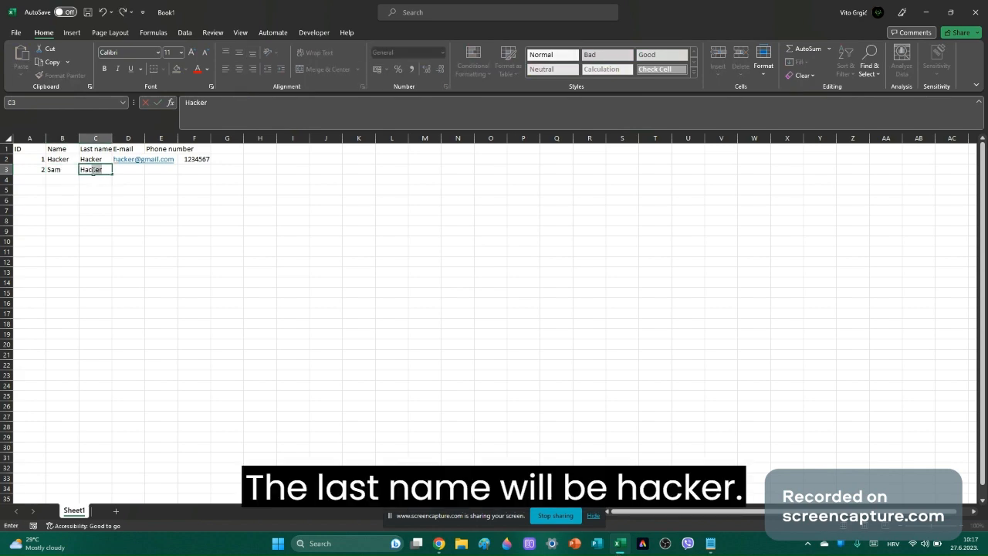
left_click(124, 169)
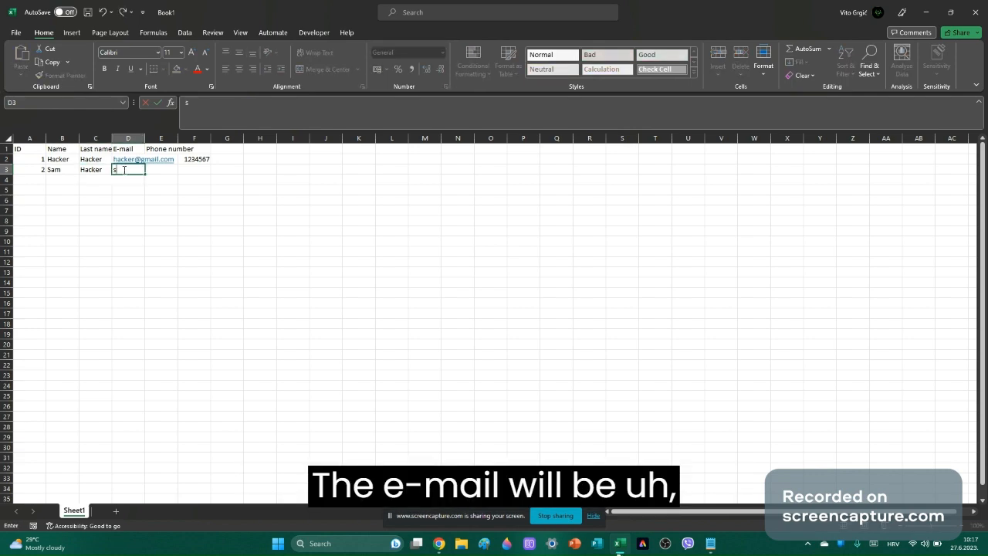
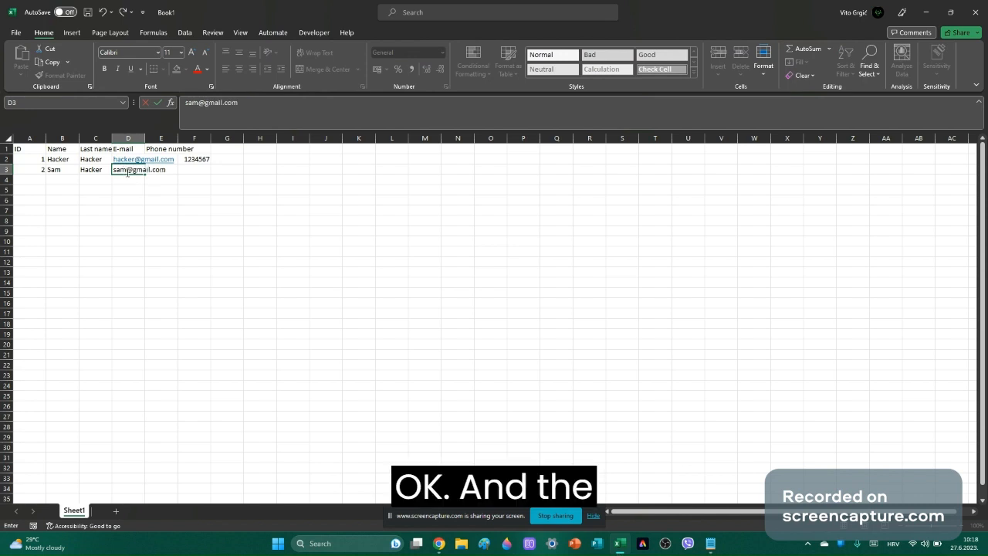
Add the second customer's e-mail in D3 and phone number in F3.
left_click_drag(194, 241, 196, 194)
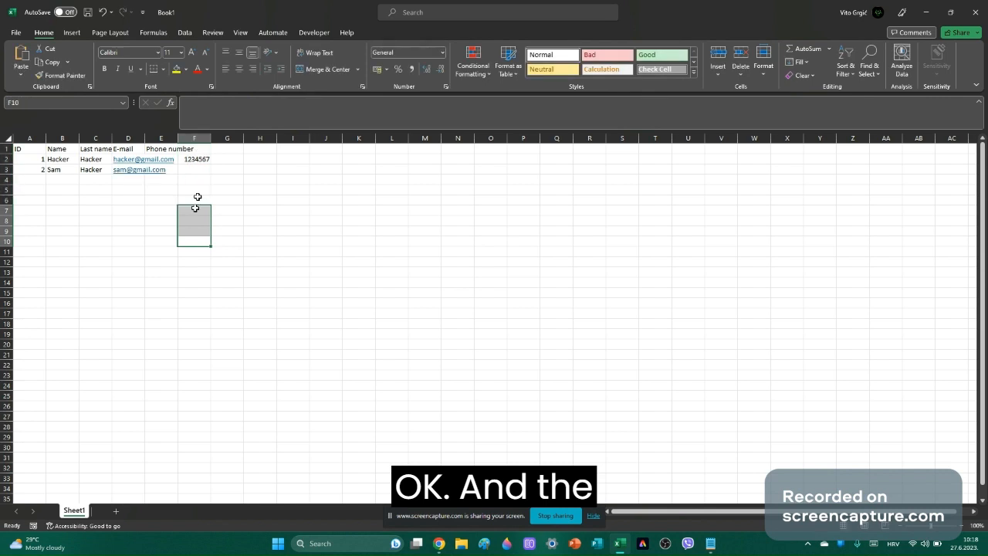
left_click(190, 179)
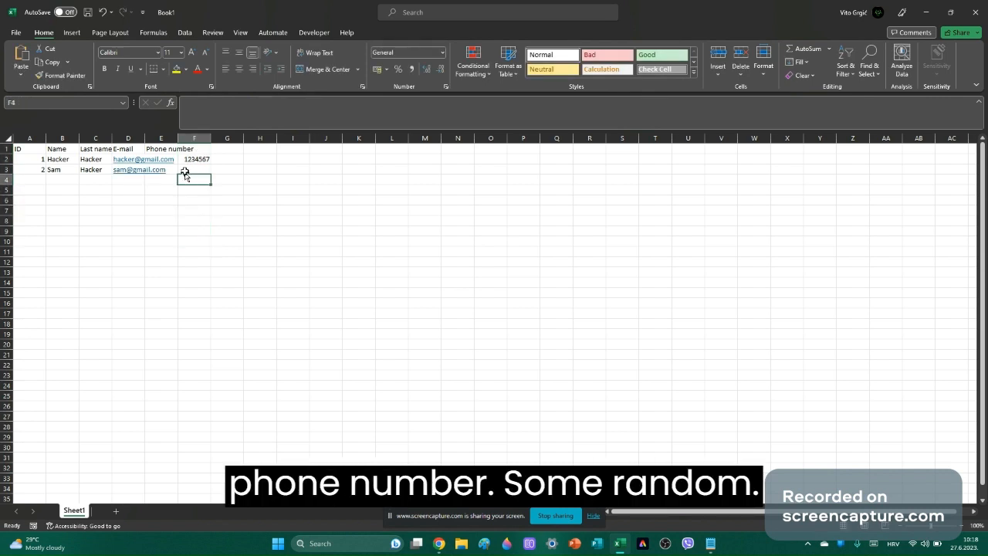
left_click(185, 170)
type("984637")
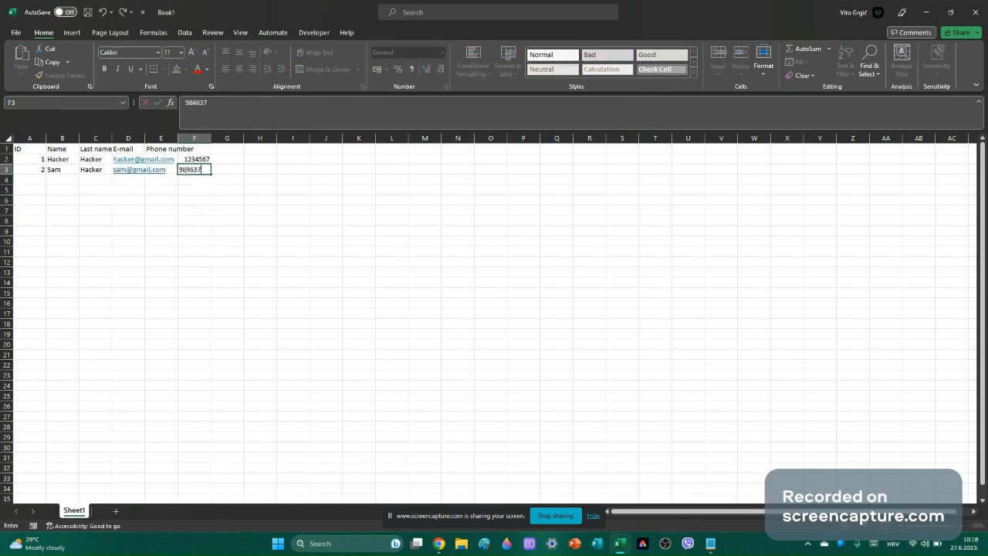
type("83")
left_click(402, 338)
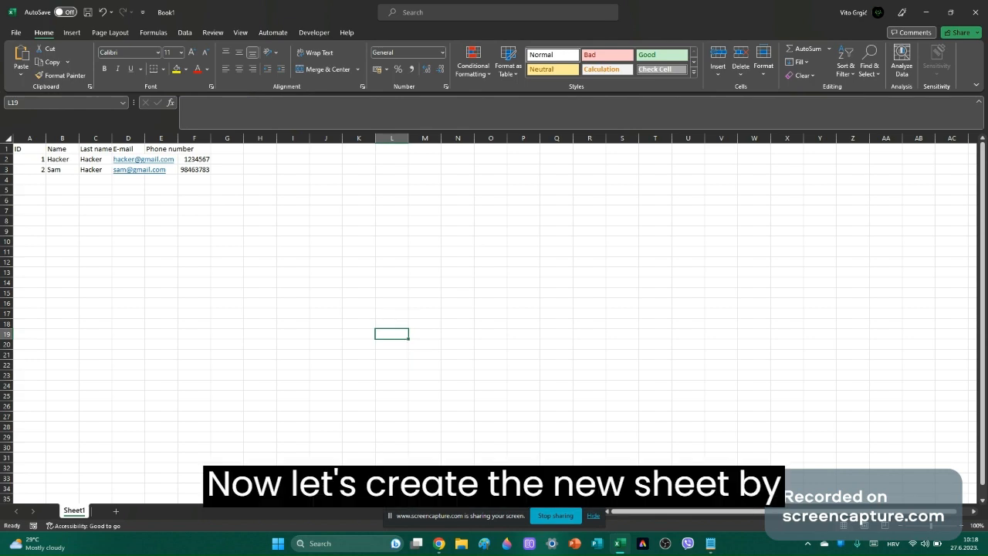
Add a new sheet, discarding a first attempt, and name it Orders.
left_click(116, 511)
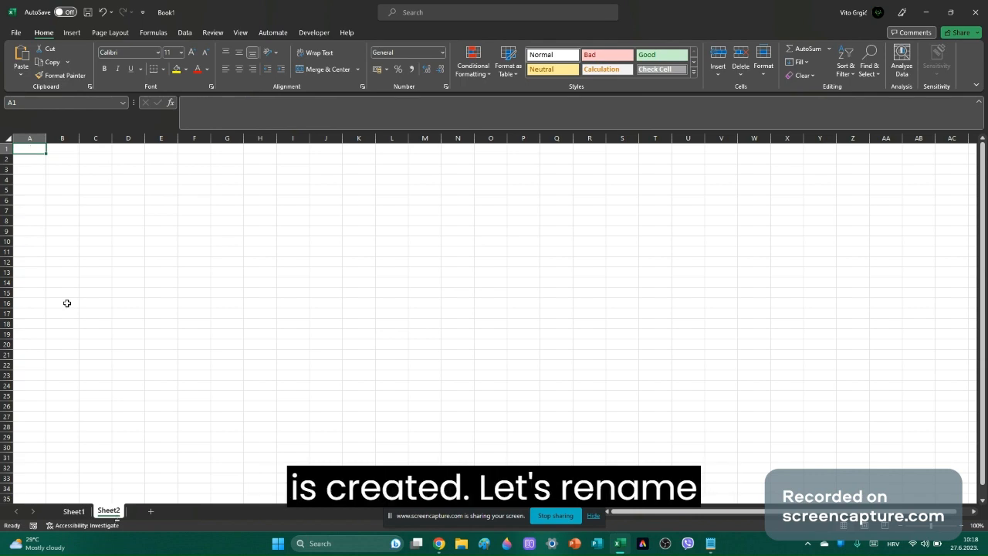
right_click(113, 512)
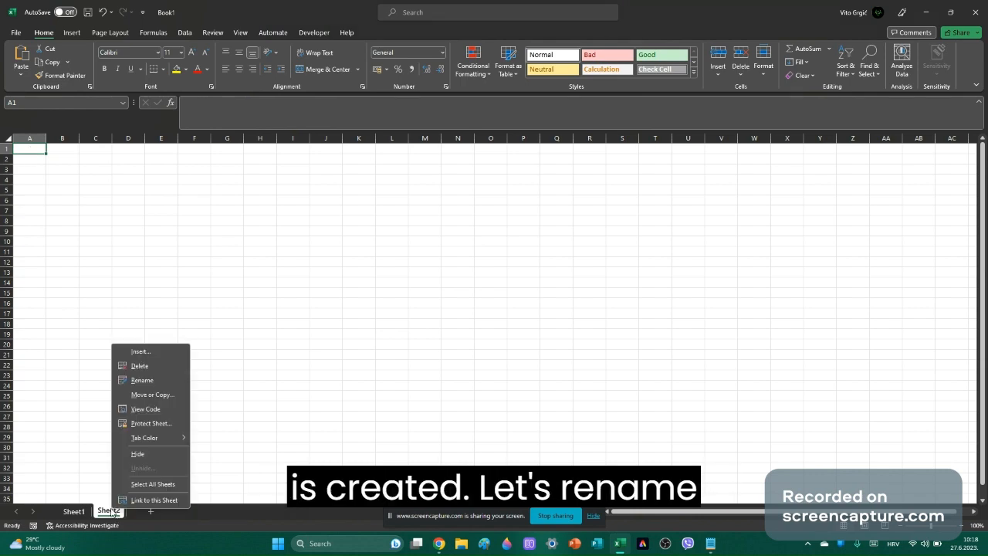
left_click(133, 367)
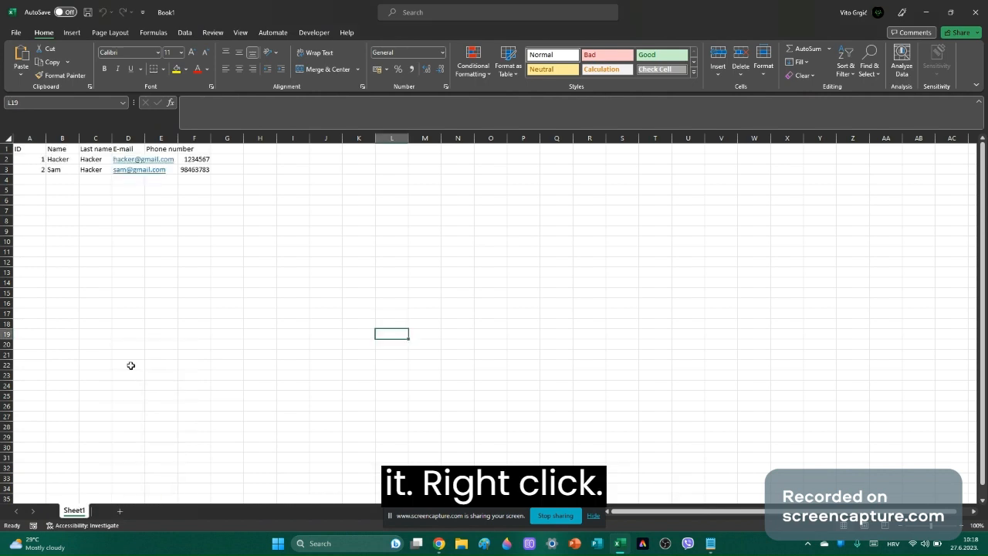
left_click(112, 512)
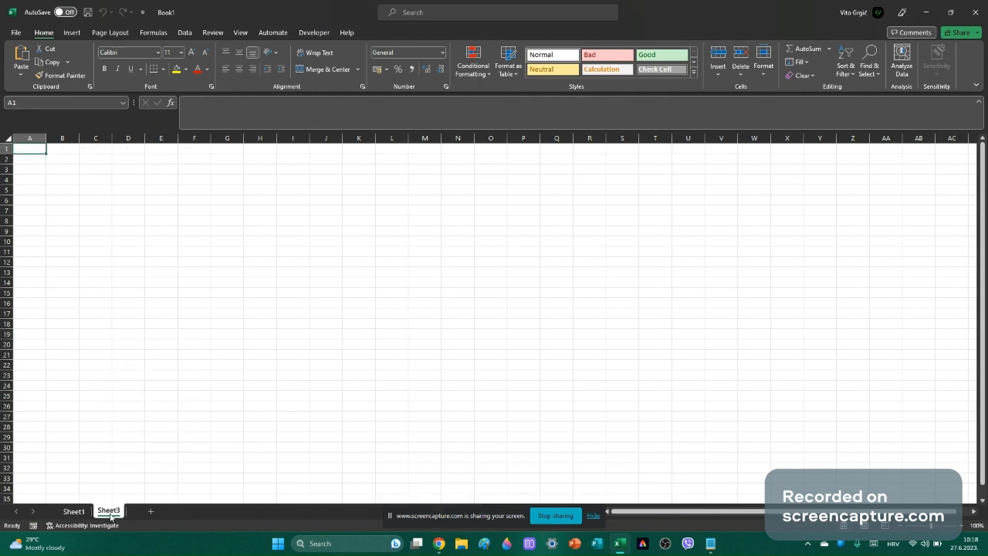
right_click(109, 512)
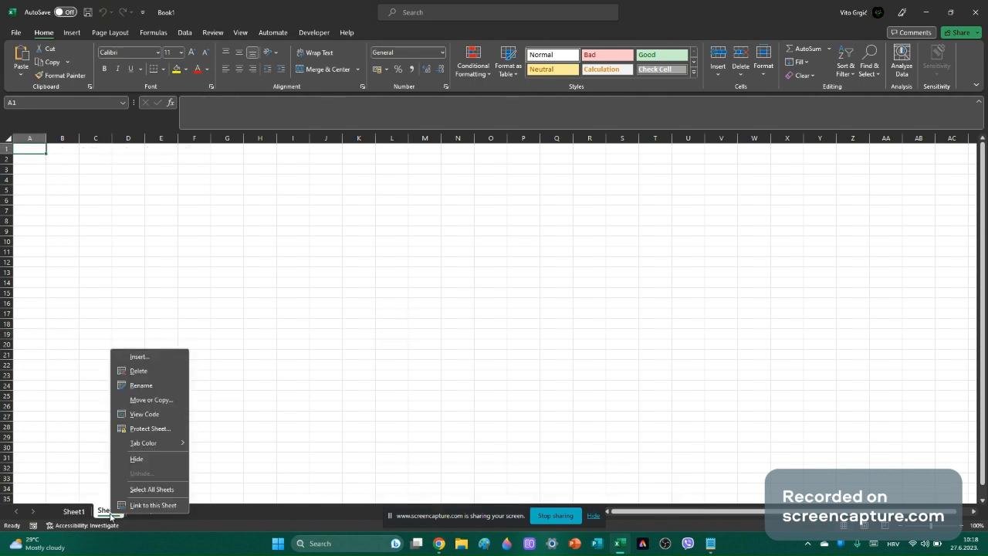
left_click(133, 383)
key("BackSpace")
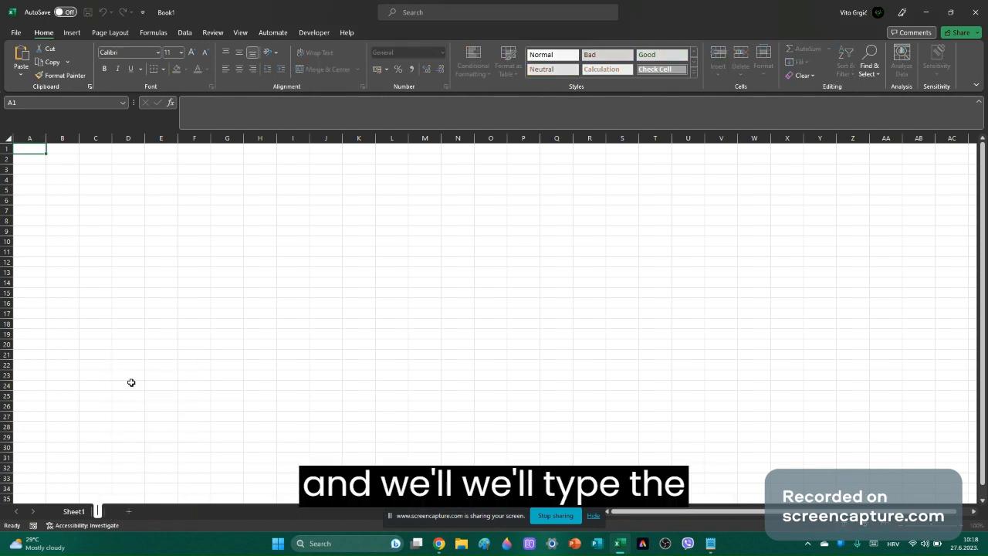
type("Order")
key("Return")
type("s")
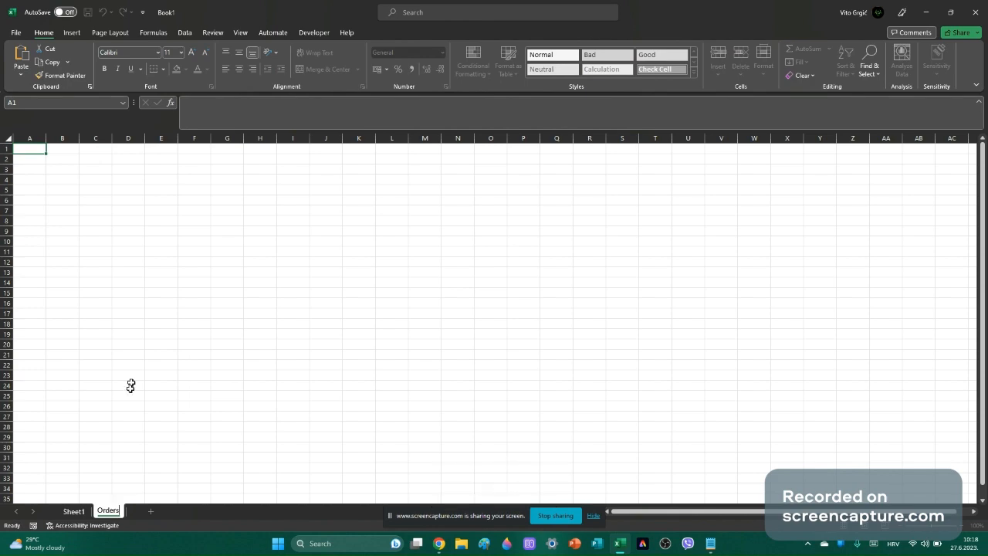
Rename the first sheet to customers and bring up the Orders sheet.
right_click(88, 509)
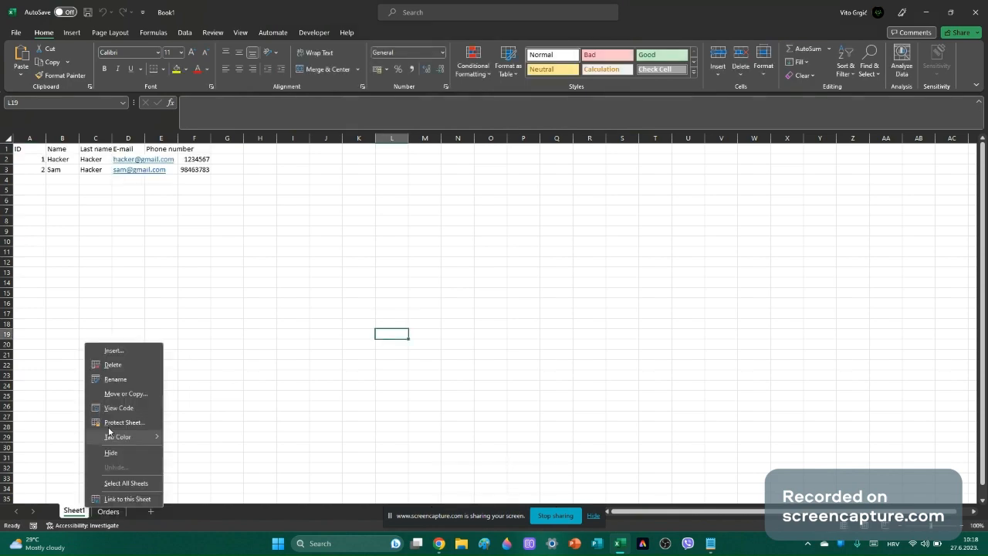
left_click(112, 379)
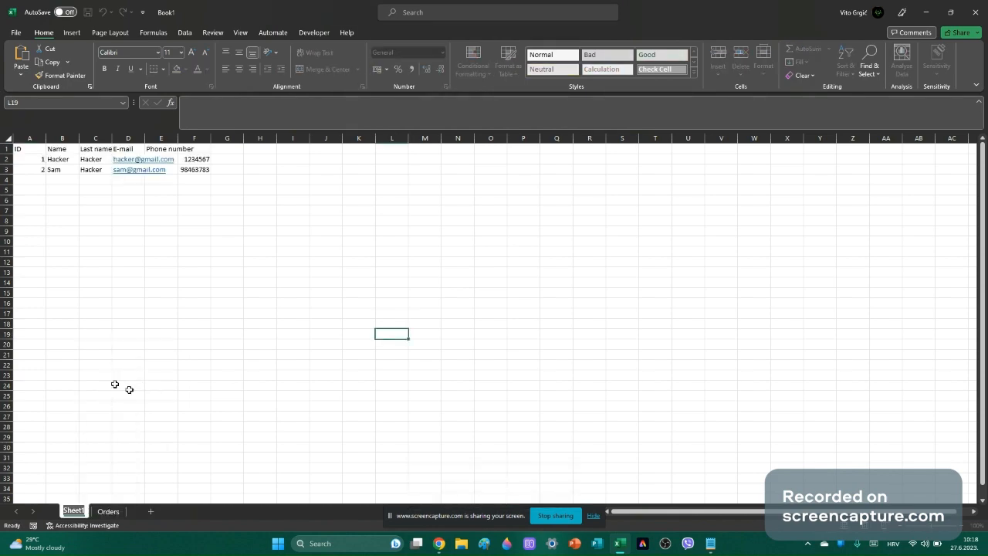
key("BackSpace")
type("cust")
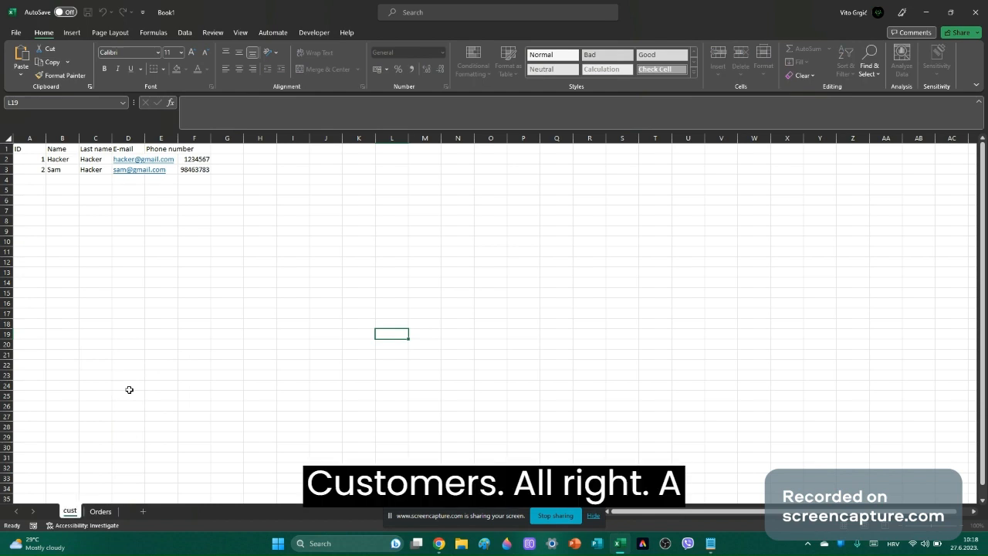
type("omers")
key("Return")
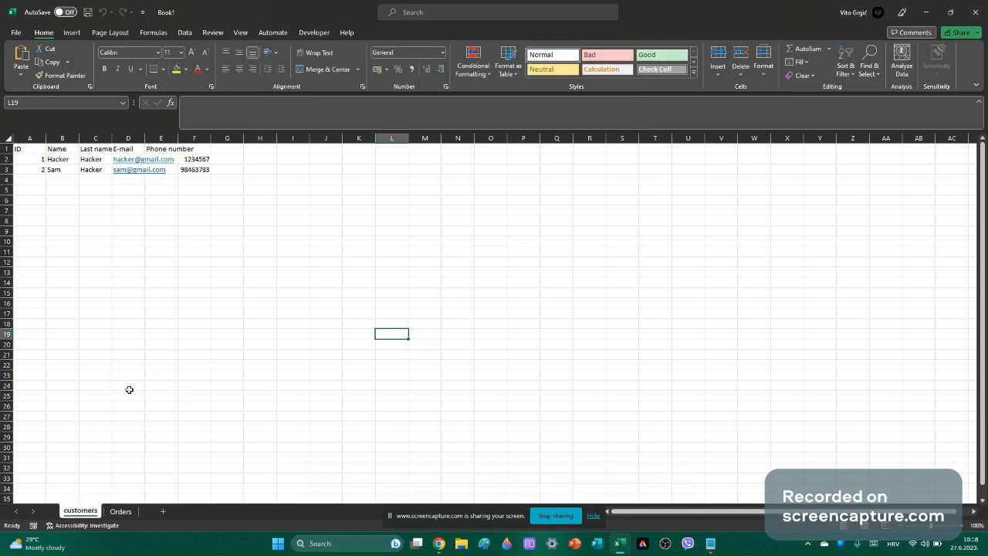
left_click(137, 510)
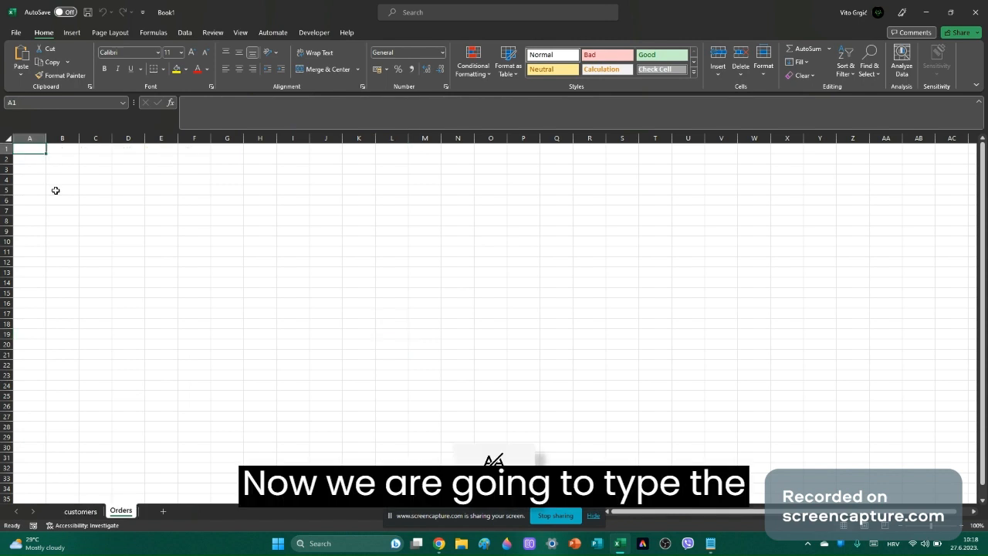
Enter the Orders headers Customer ID in A1 and Order ID in C1.
type("Custome")
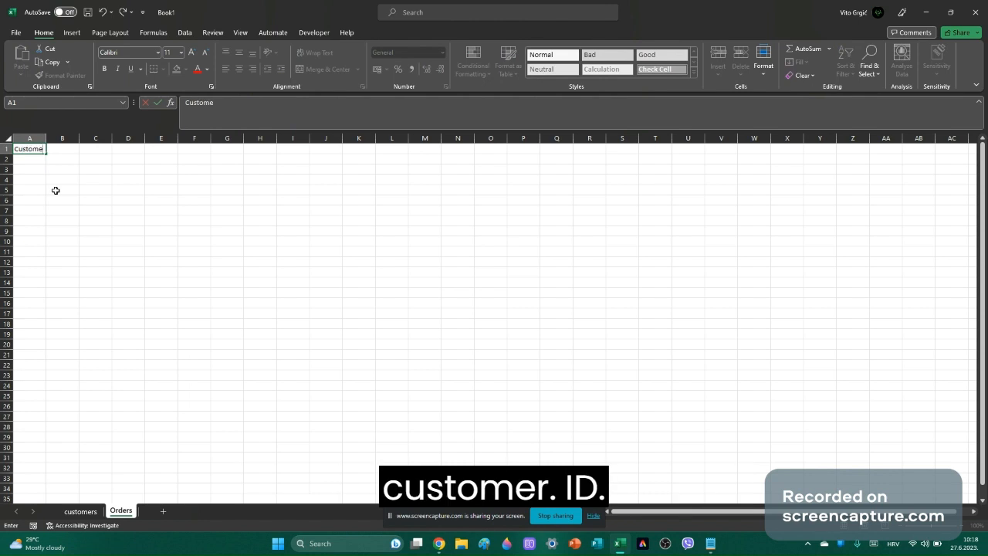
type("r")
type("ID")
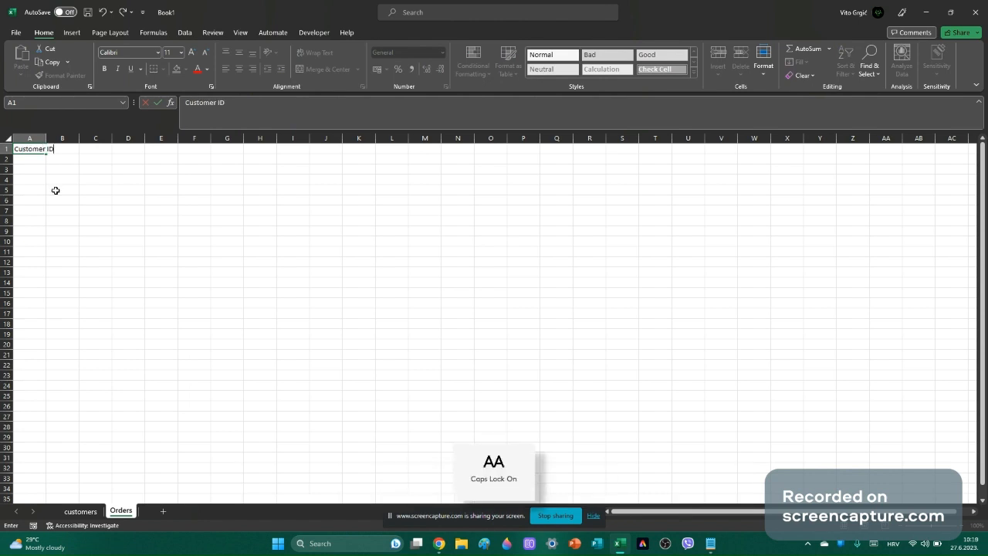
key("Caps_Lock")
left_click(82, 149)
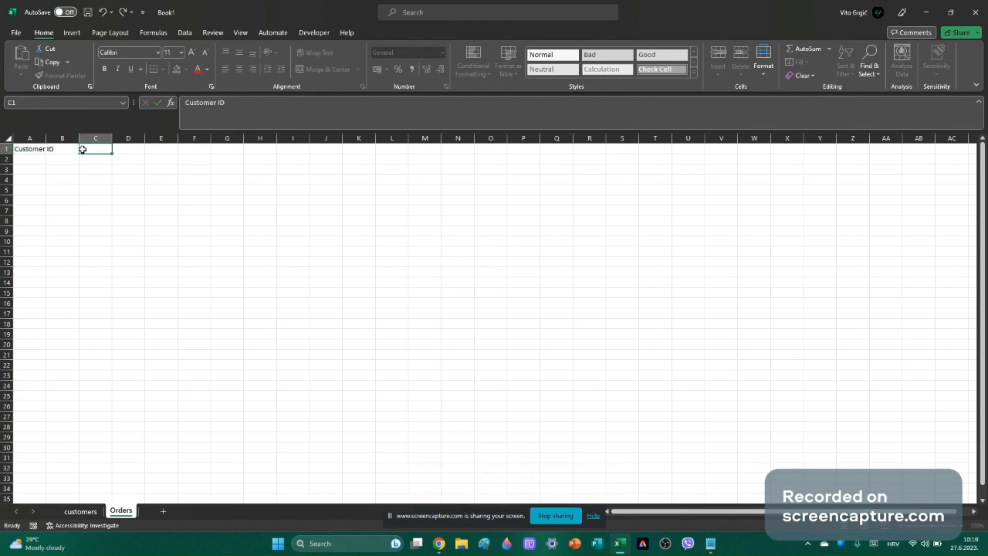
type("Order ID")
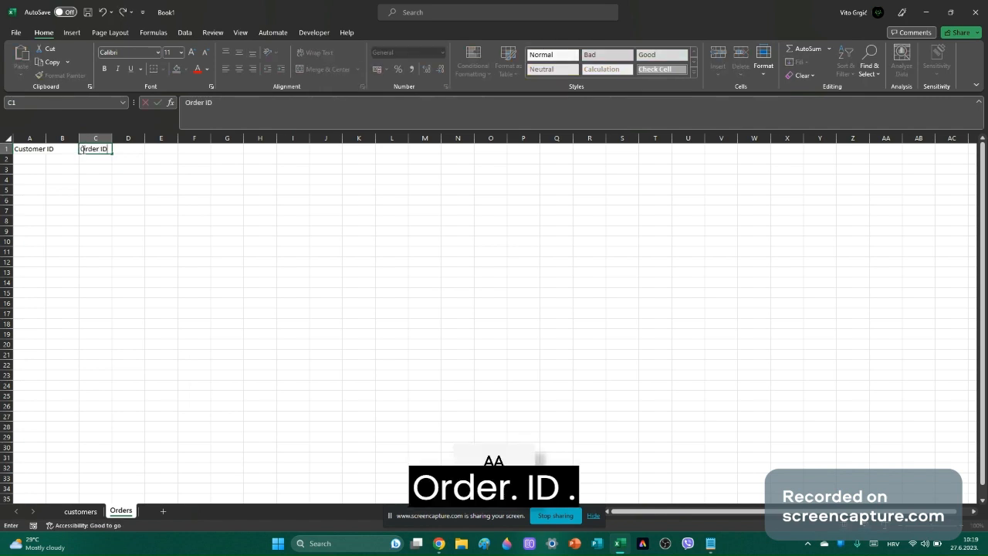
key("Caps_Lock")
left_click(124, 151)
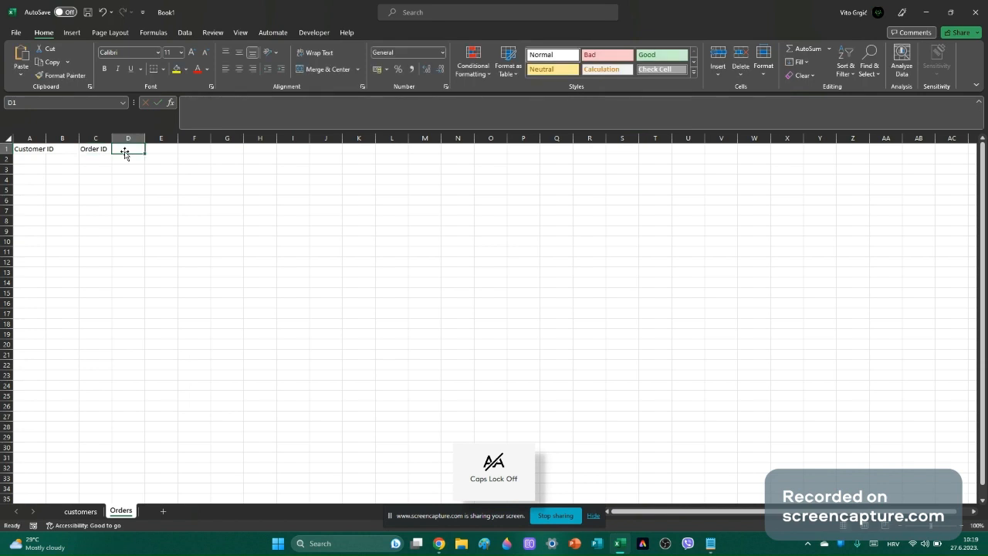
Add the headers Adress in D1 and Payment method in E1, then show the customers sheet.
type("Adress")
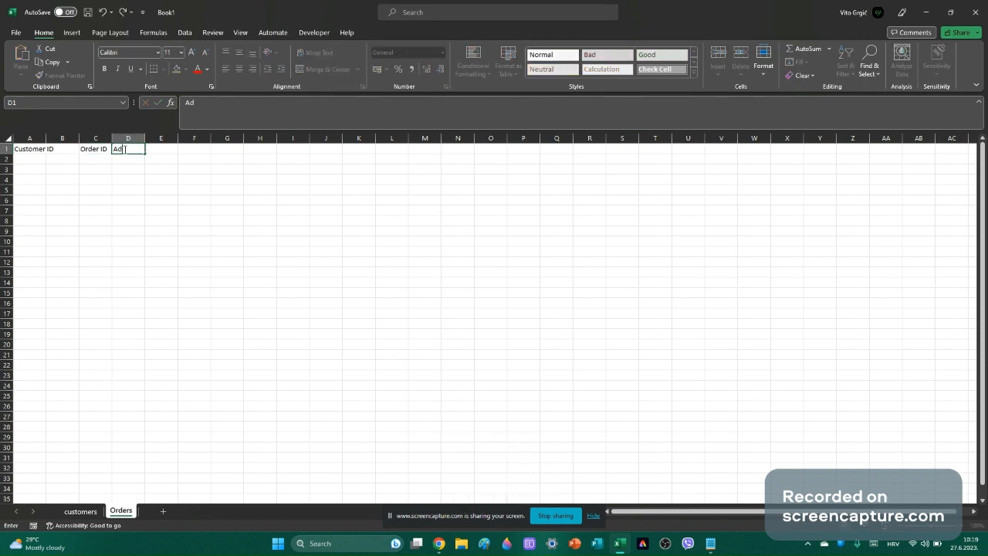
left_click(172, 149)
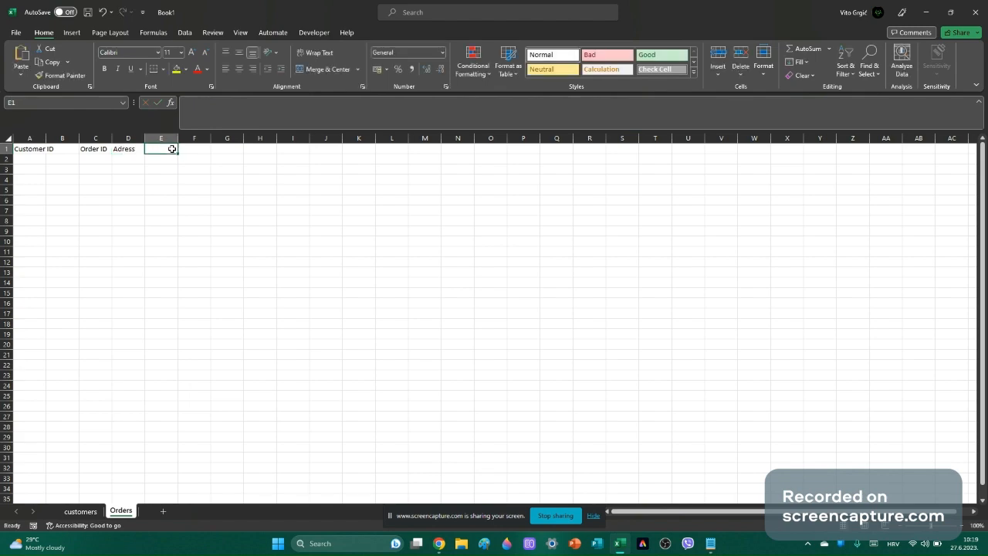
type("Pay")
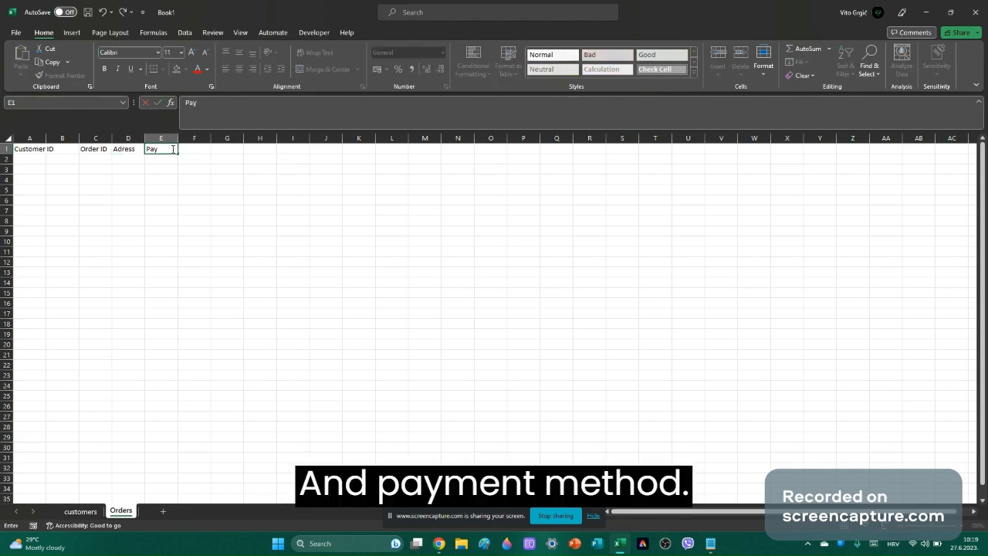
type("ment me")
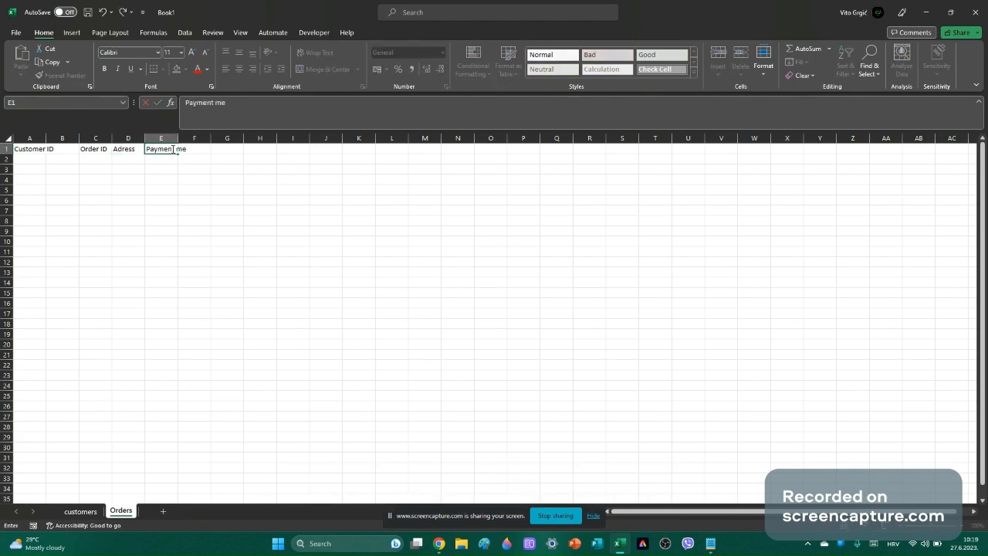
type("thod")
left_click(227, 244)
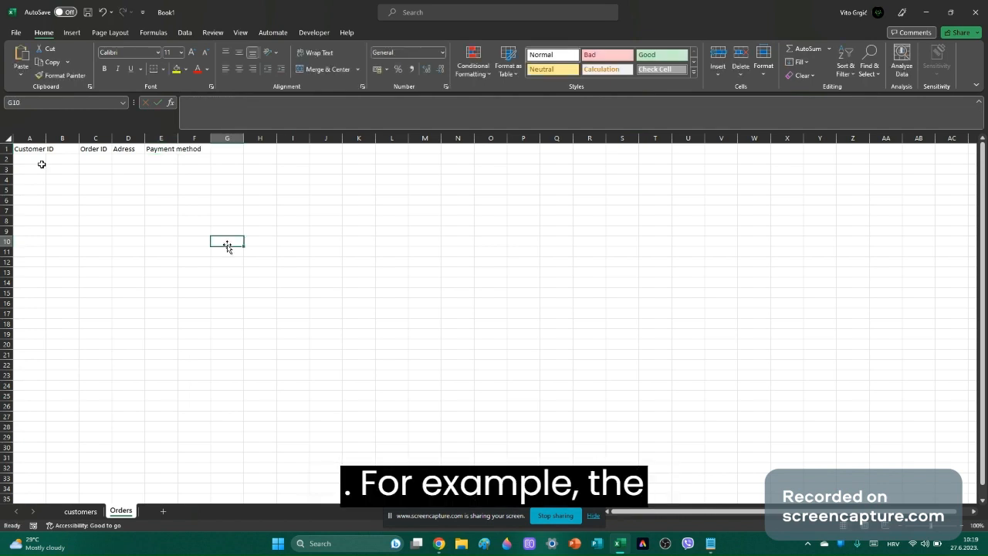
left_click(82, 511)
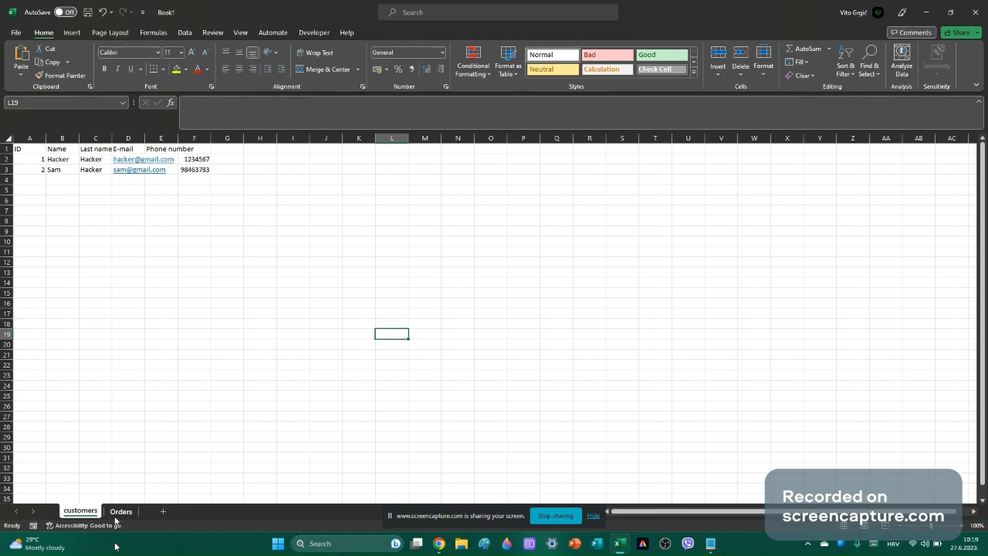
On the Orders sheet, enter customer ID 1 in A2 and order ID 1 in C2.
left_click(116, 512)
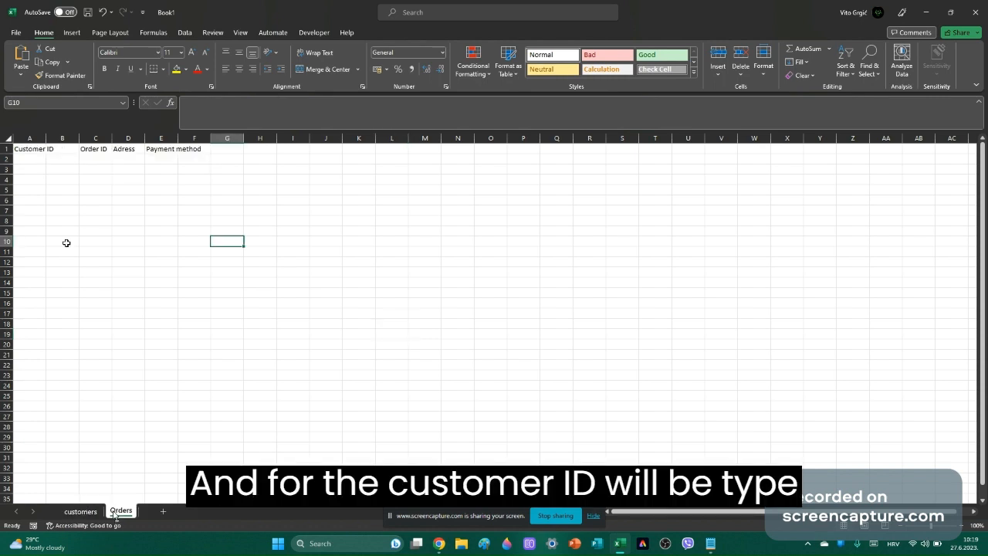
left_click(25, 158)
type("1")
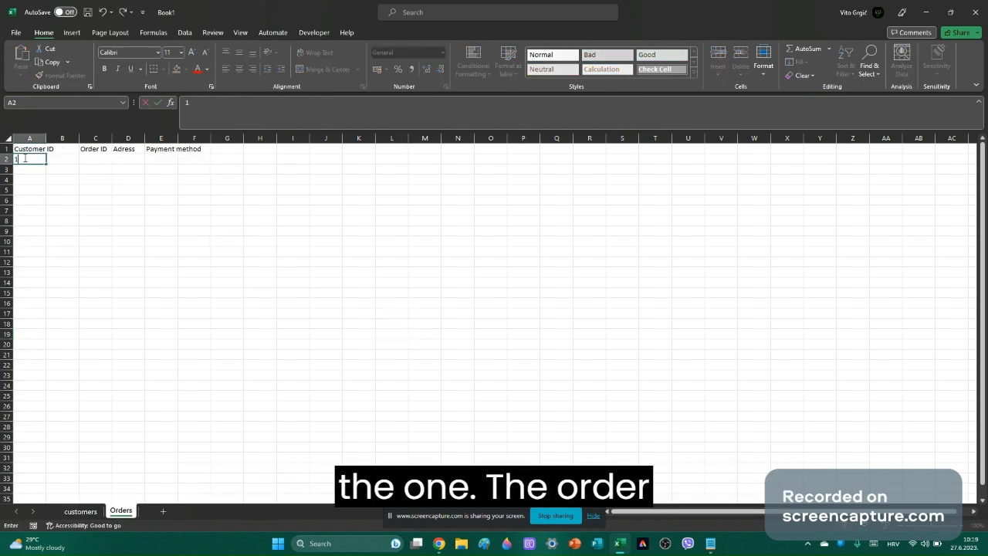
left_click(91, 159)
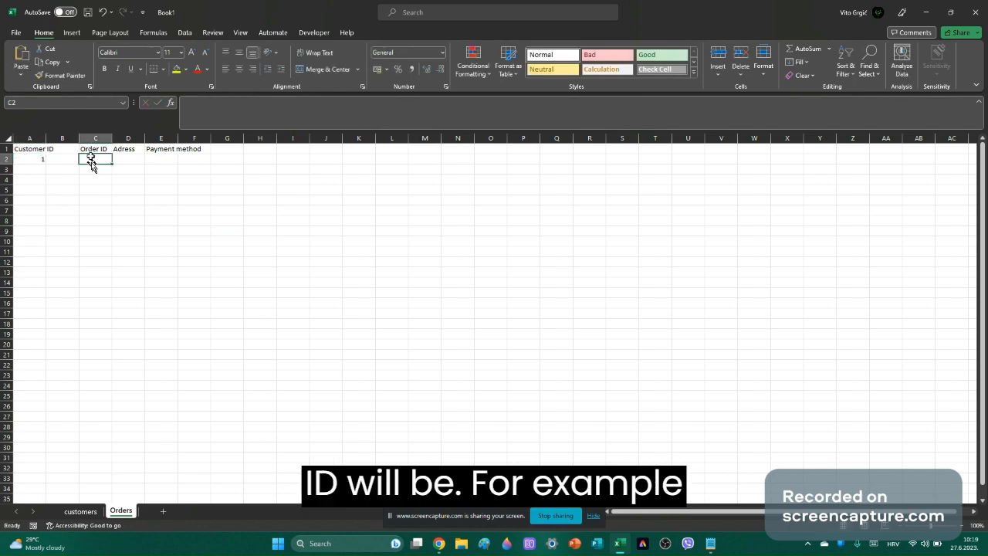
type("1")
left_click(119, 159)
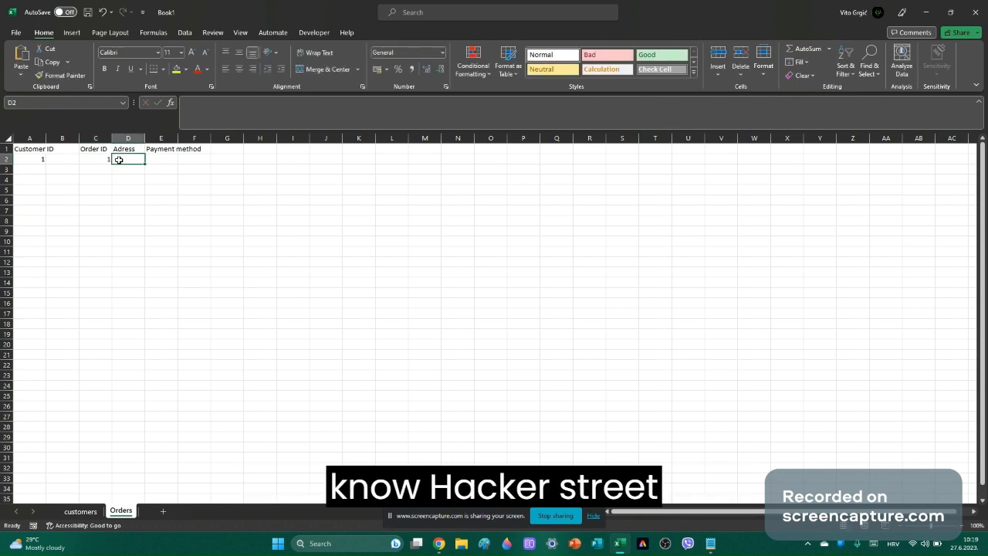
Enter the order's street address in D2 and Credit card in F2, checking the customers sheet.
type("Hacker street")
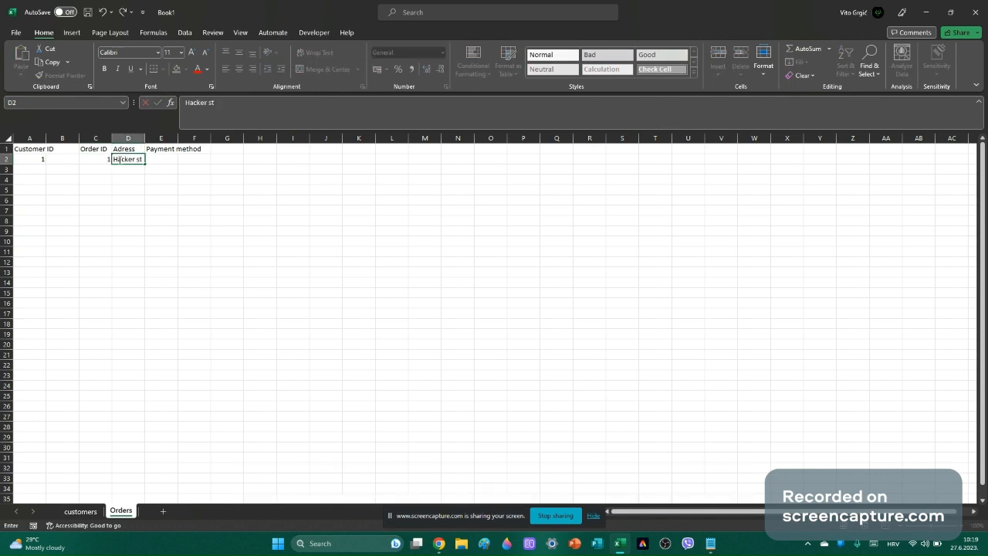
left_click(183, 160)
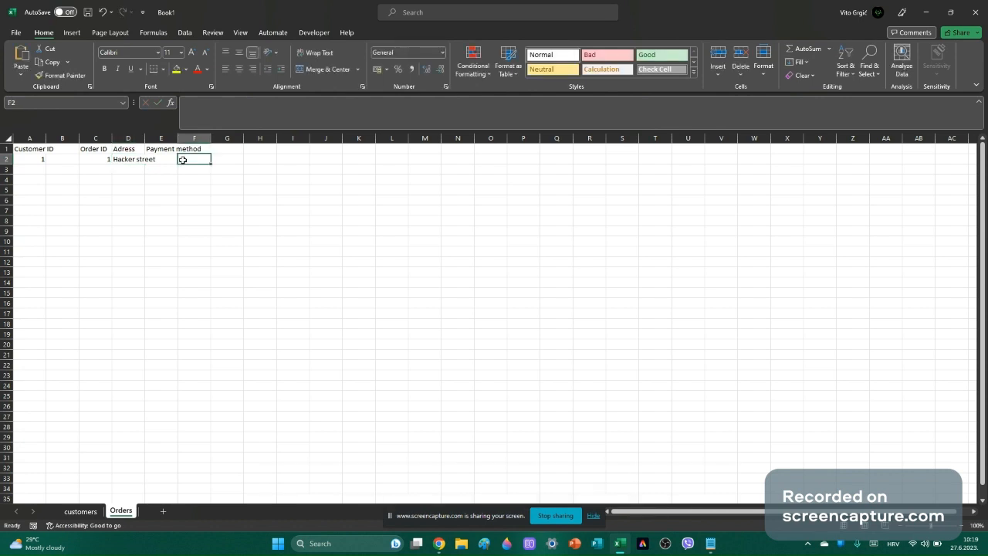
type("Credit")
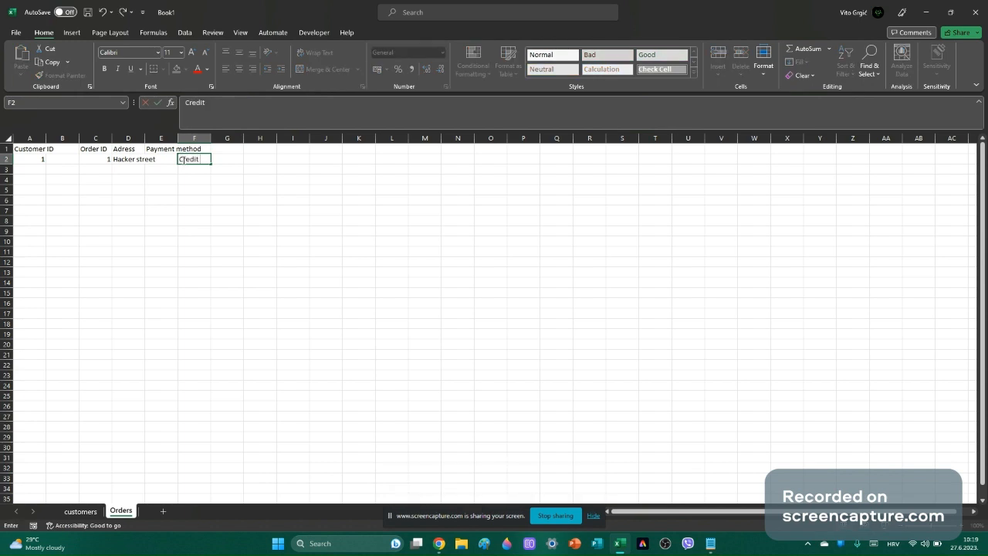
type(" card")
left_click(146, 222)
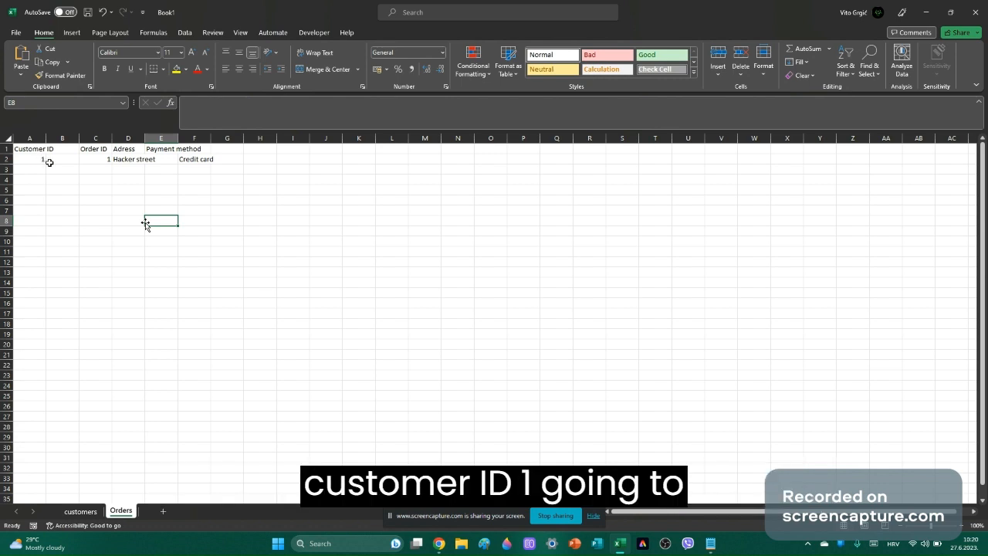
left_click(80, 511)
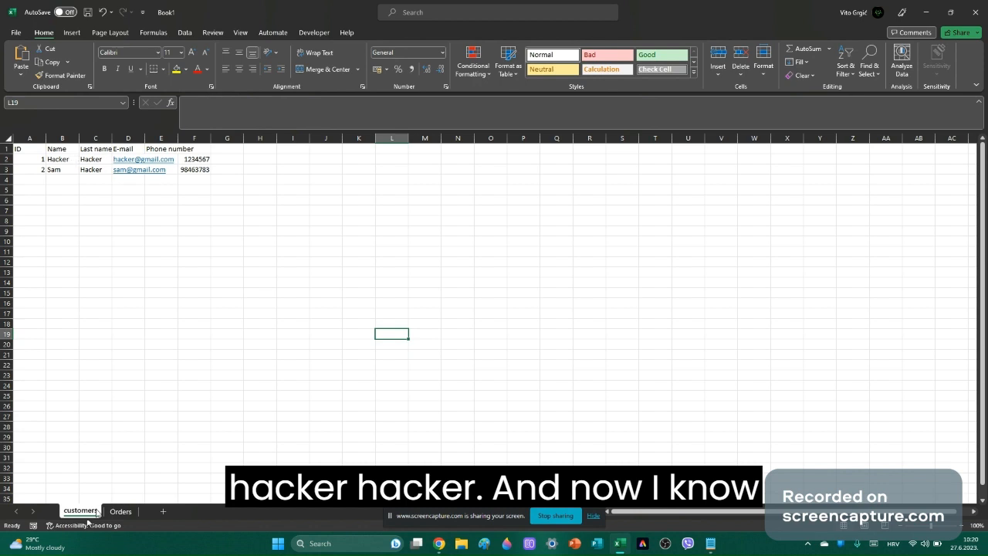
left_click(120, 511)
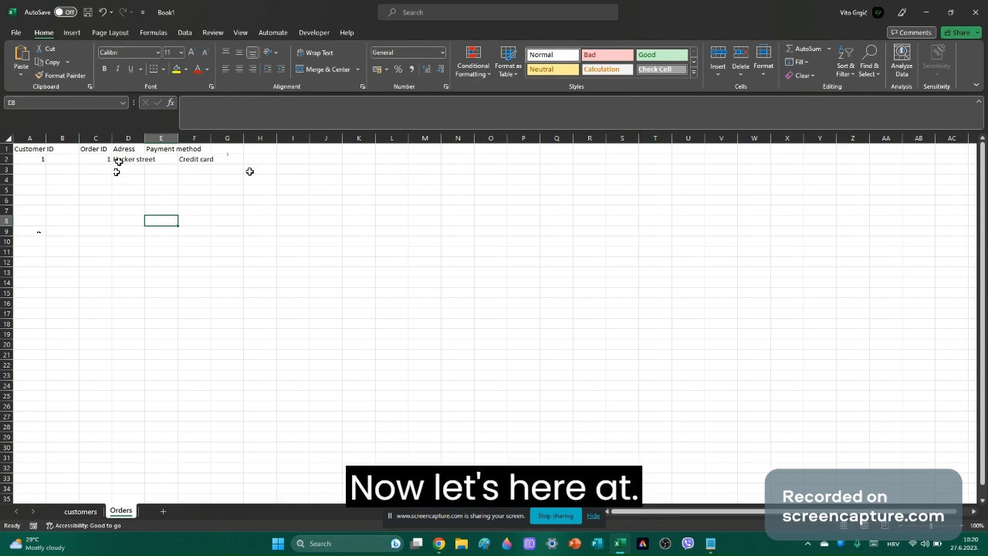
Enter the header 'Price per something' in G1.
left_click(228, 160)
left_click(229, 149)
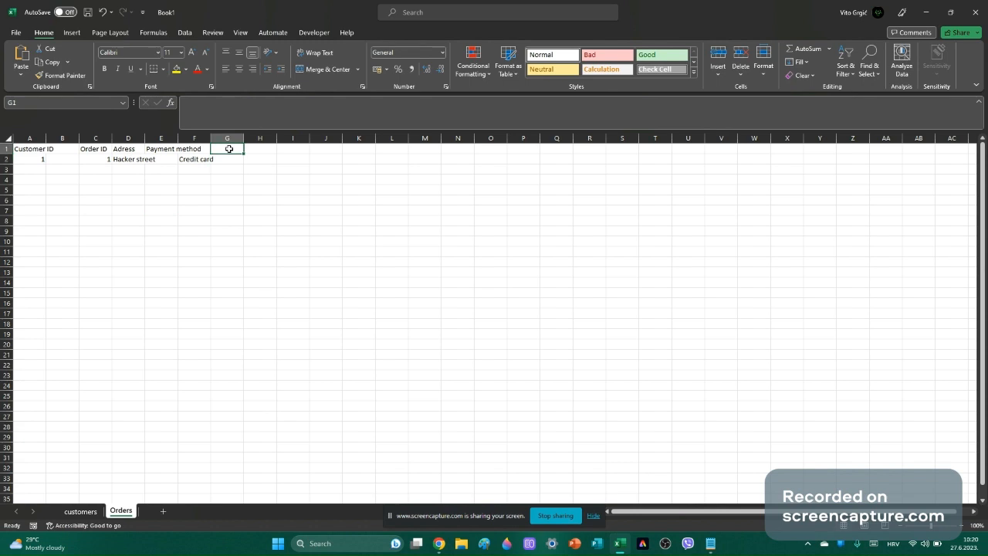
type("Price pr")
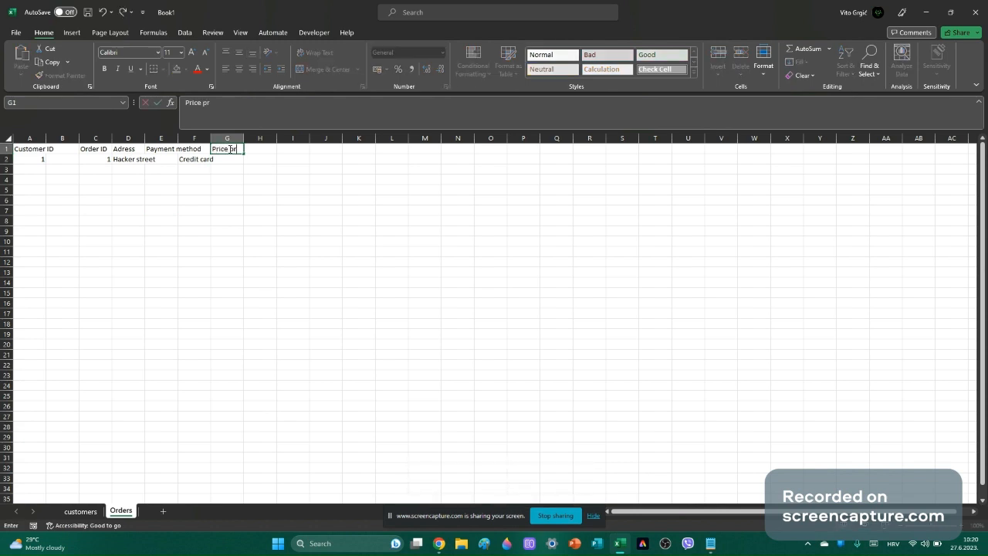
key("BackSpace")
type("er")
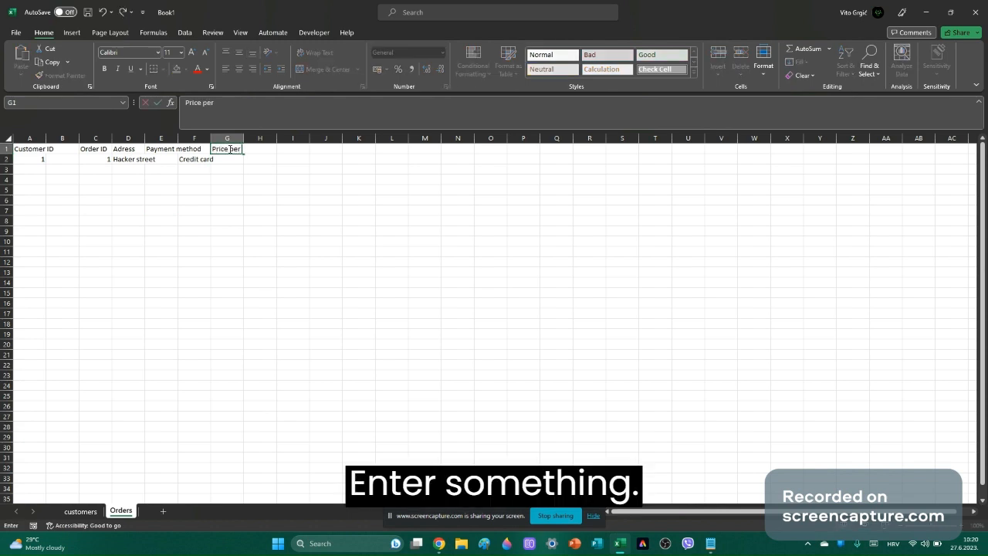
type(" someth")
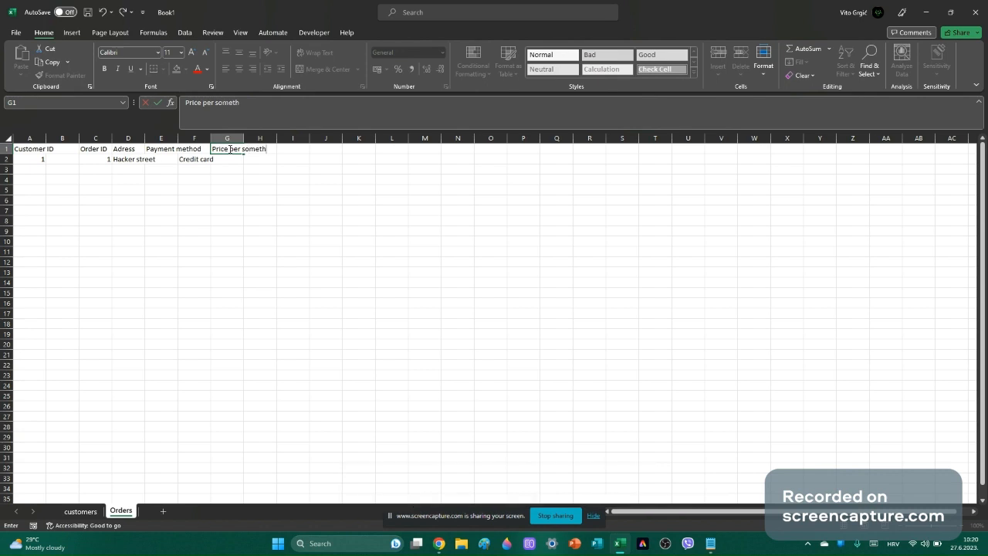
type("ing")
left_click(330, 150)
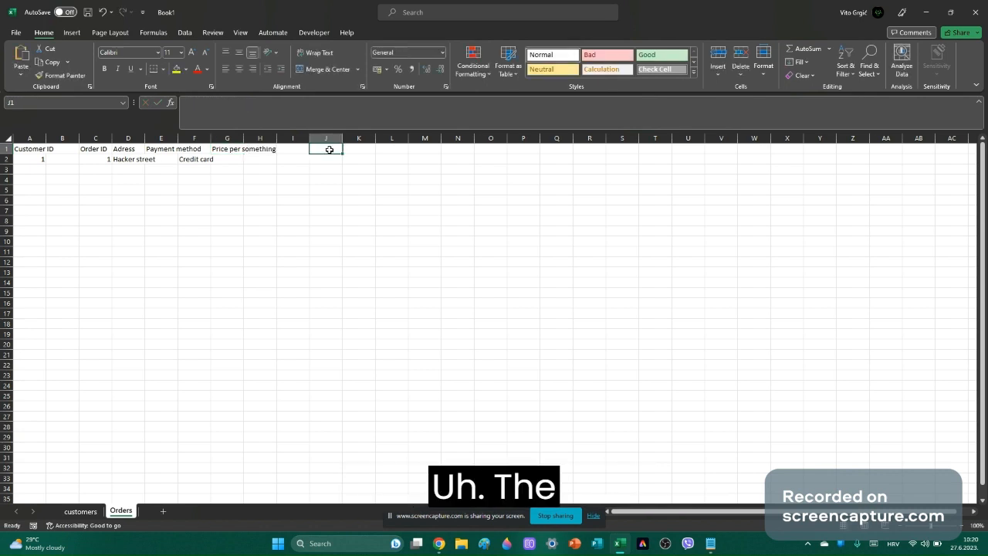
Add the headers 'The how much the customer orders' in J1 and 'Total price' in N1.
type("Th")
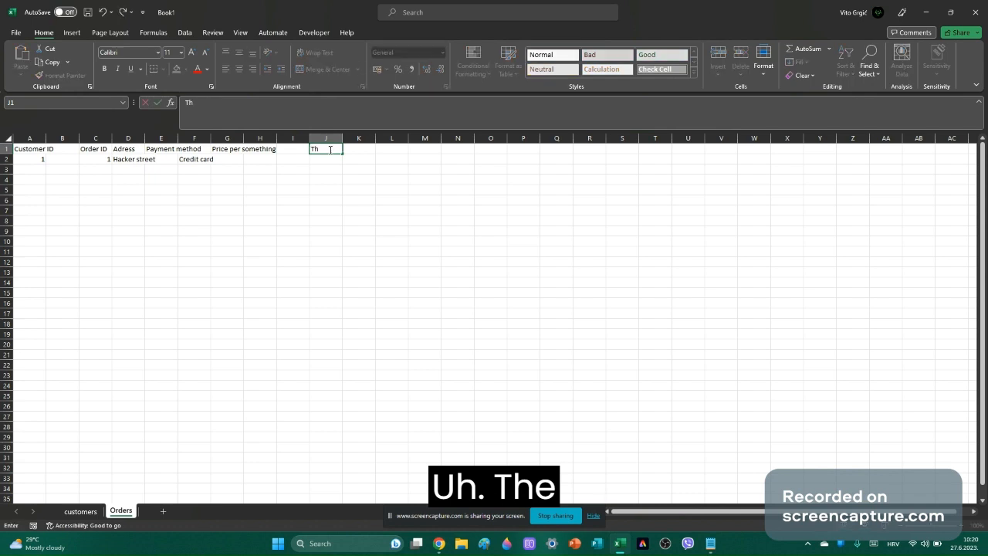
type("e how")
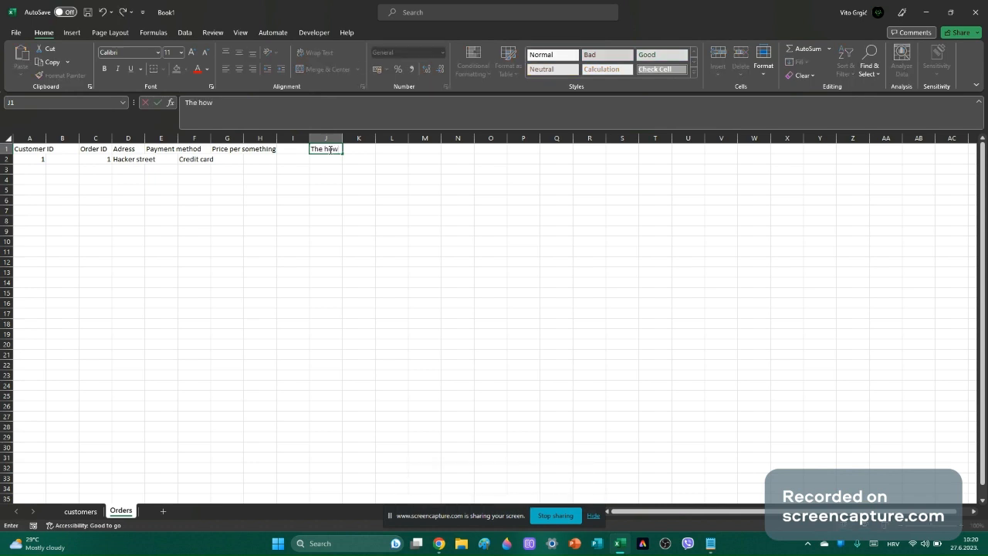
type(" much z")
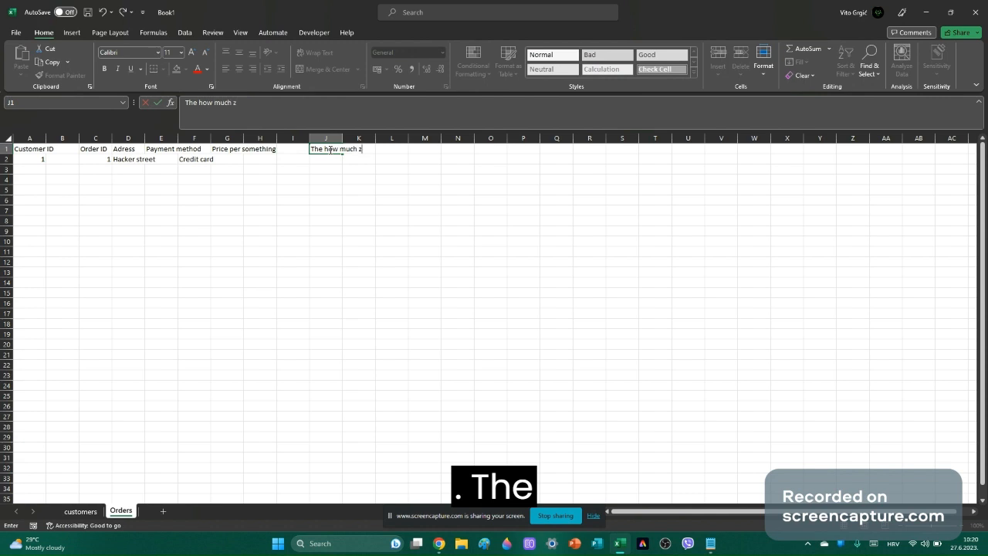
key("BackSpace")
type("the cu")
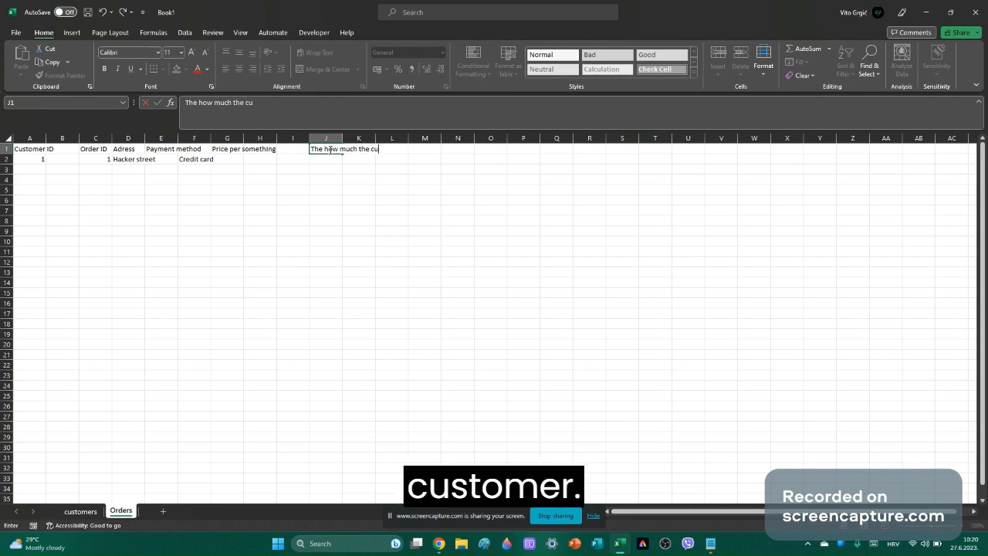
type("stomer or")
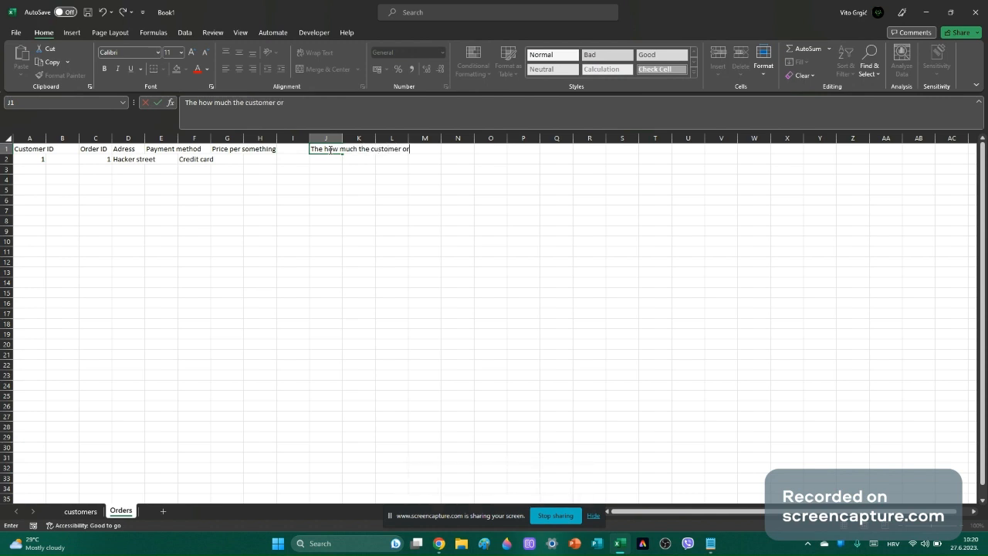
type("ders")
left_click(459, 235)
left_click(466, 157)
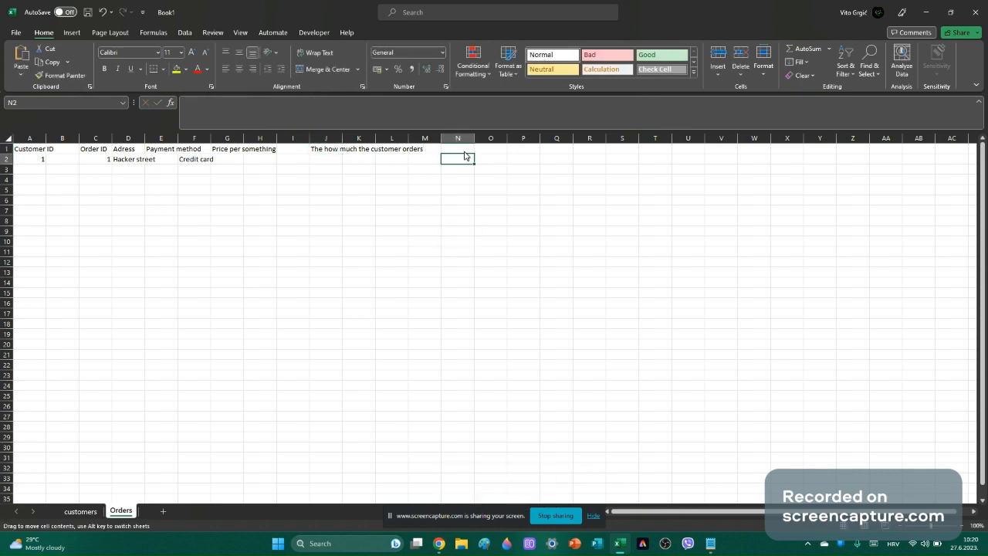
left_click(461, 150)
type("To")
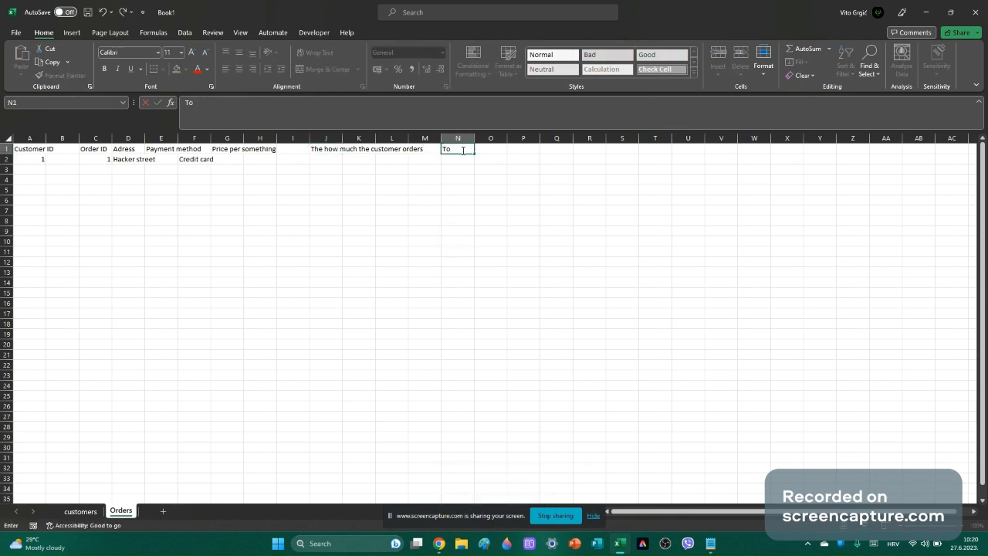
type("tal pr")
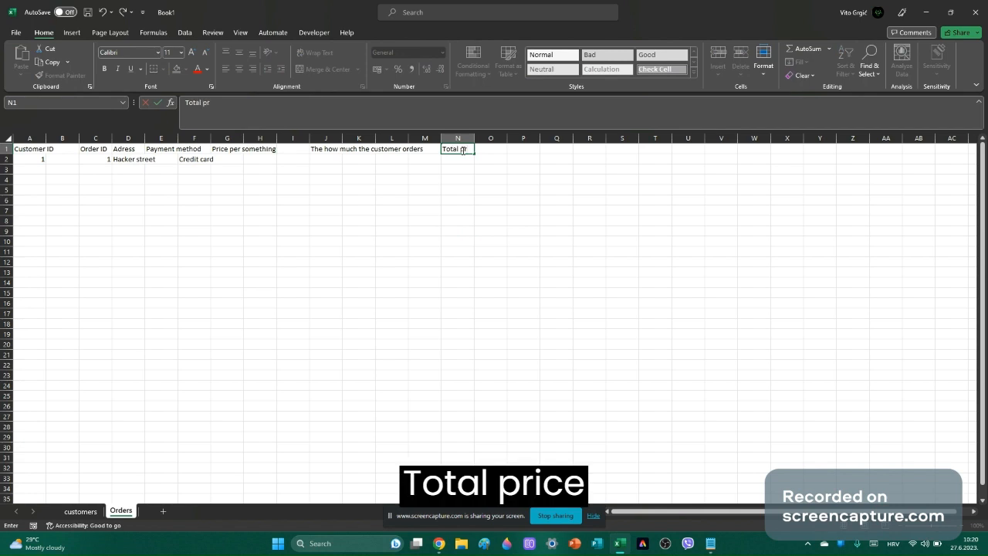
type("ice")
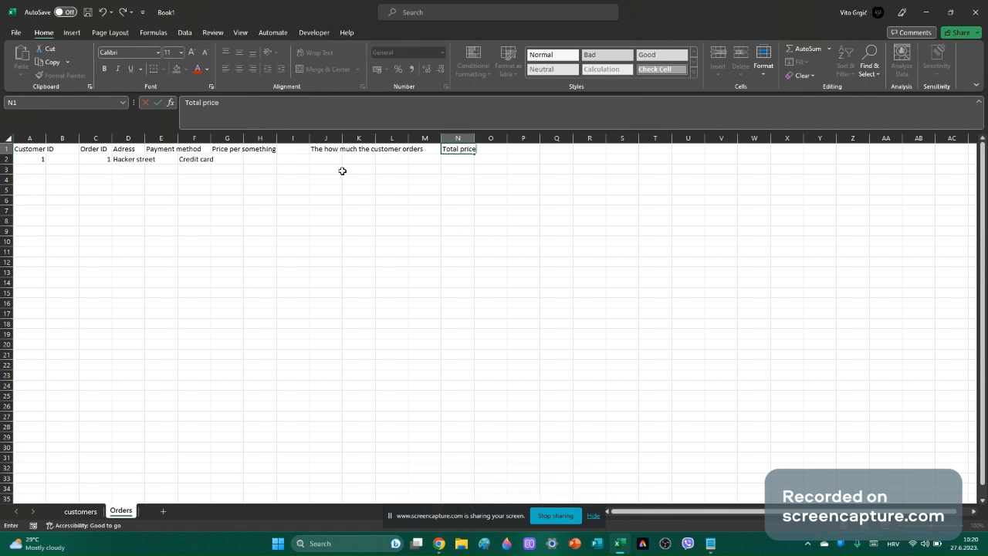
left_click(264, 159)
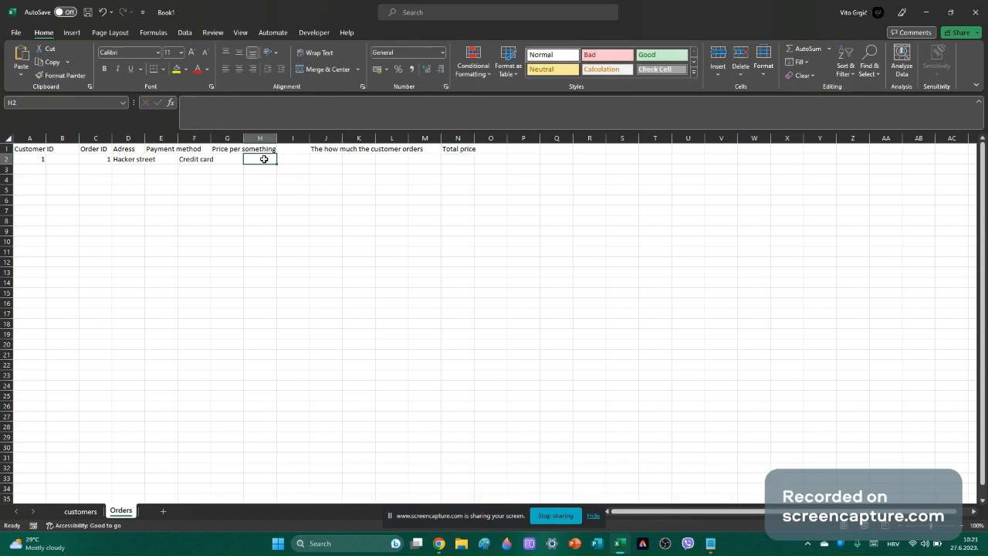
Enter a price of 100 in H2 and an ordered quantity of 3 in J2.
type("1")
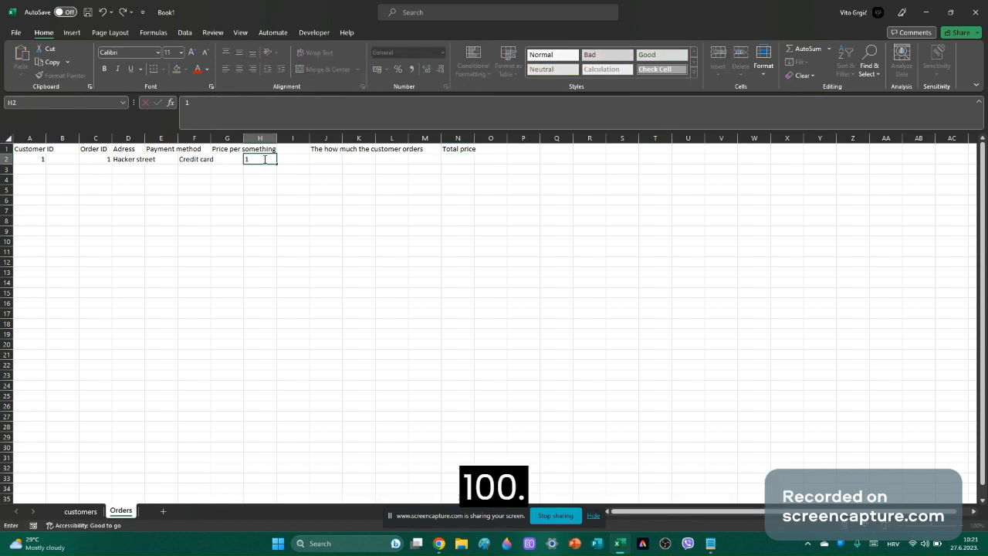
type("00")
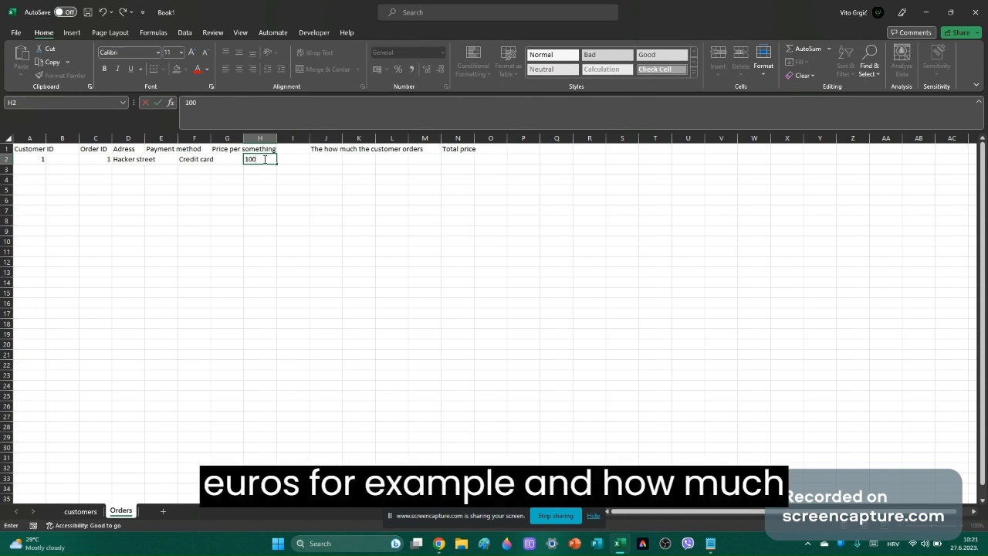
left_click(331, 161)
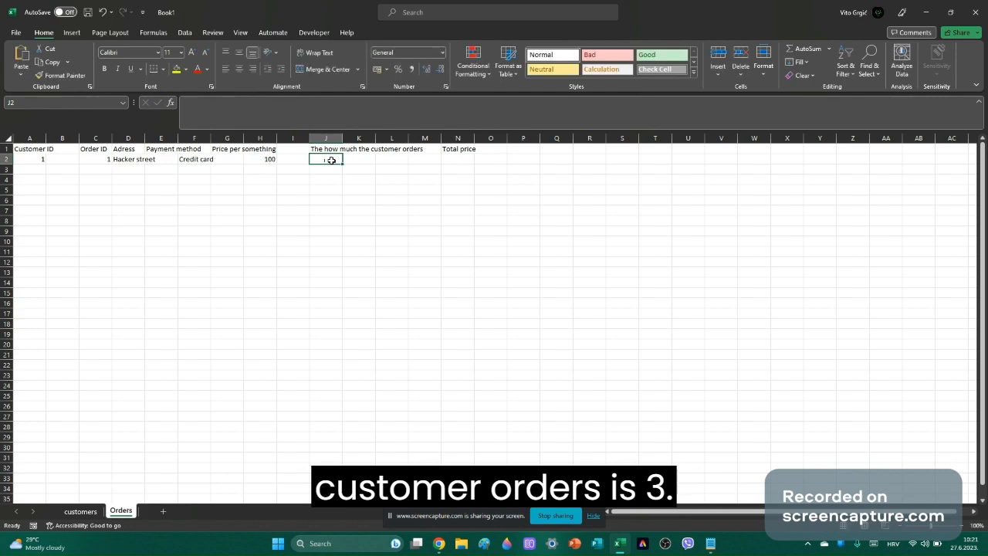
type("3")
left_click(490, 344)
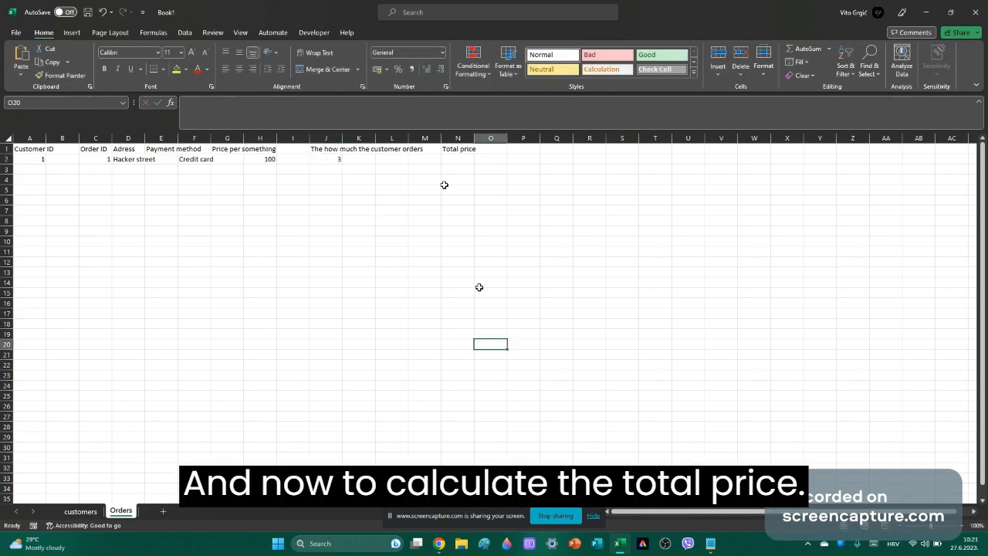
left_click(445, 158)
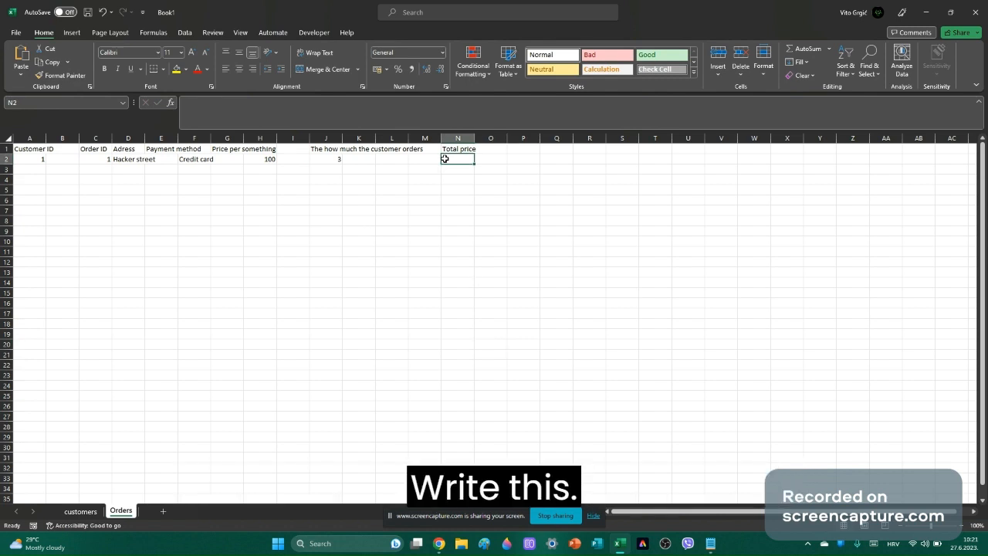
Put the formula =H2*J2 in N2 so the total shows 300, then show the customers sheet.
type("=")
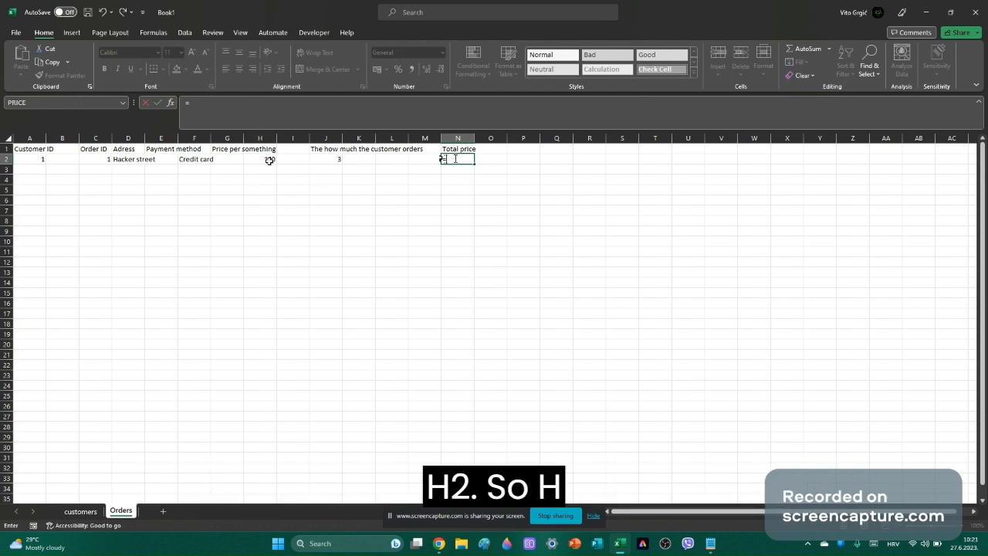
key("Caps_Lock")
type("H2")
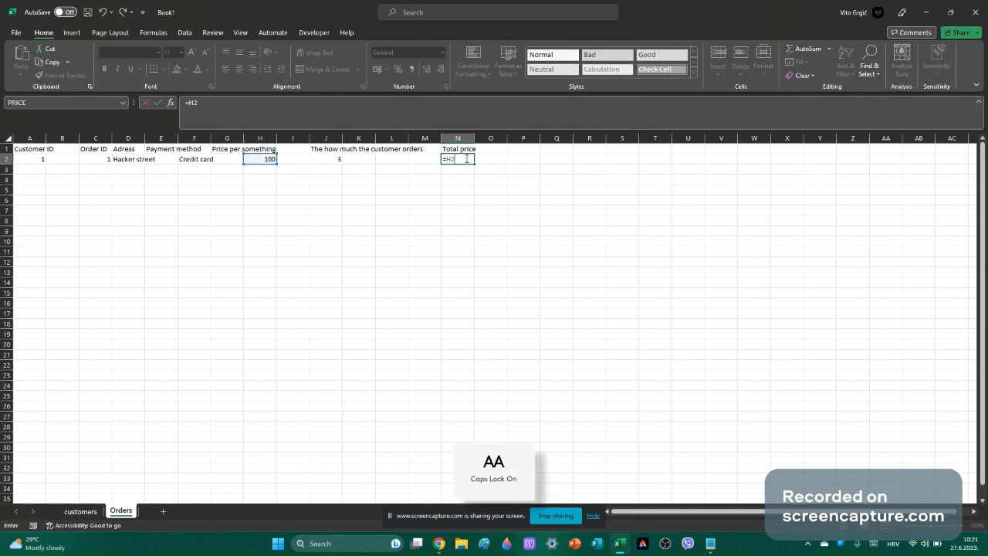
key("Caps_Lock")
type("*")
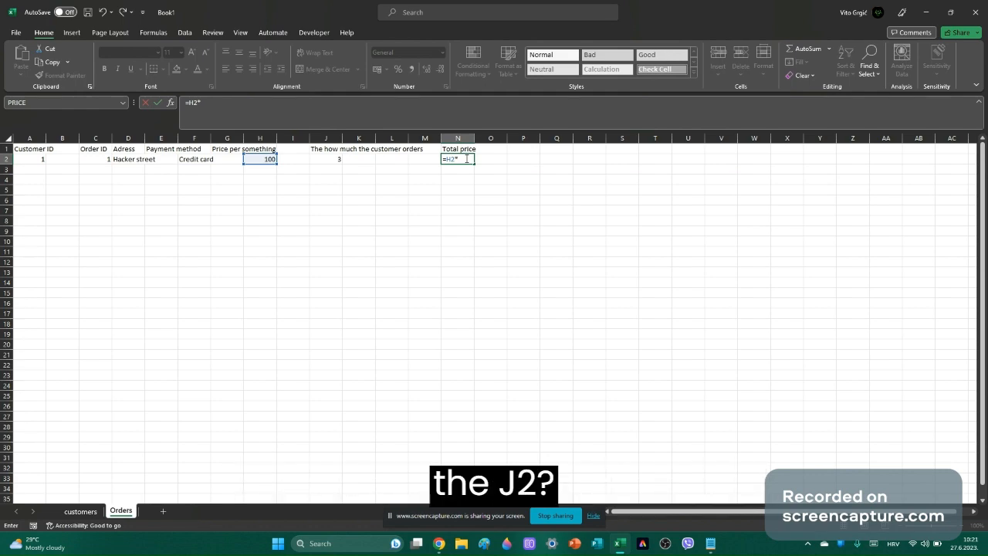
type("J2")
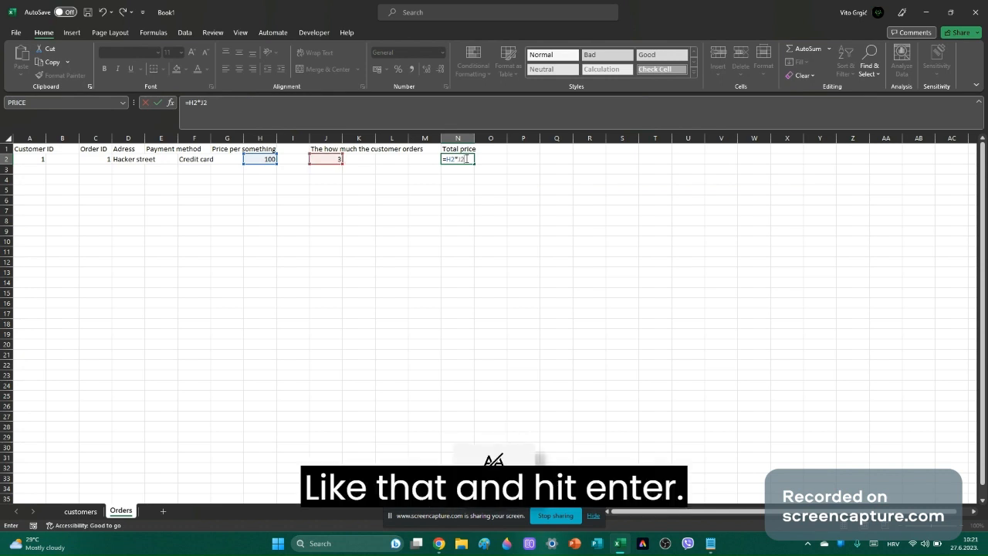
key("Return")
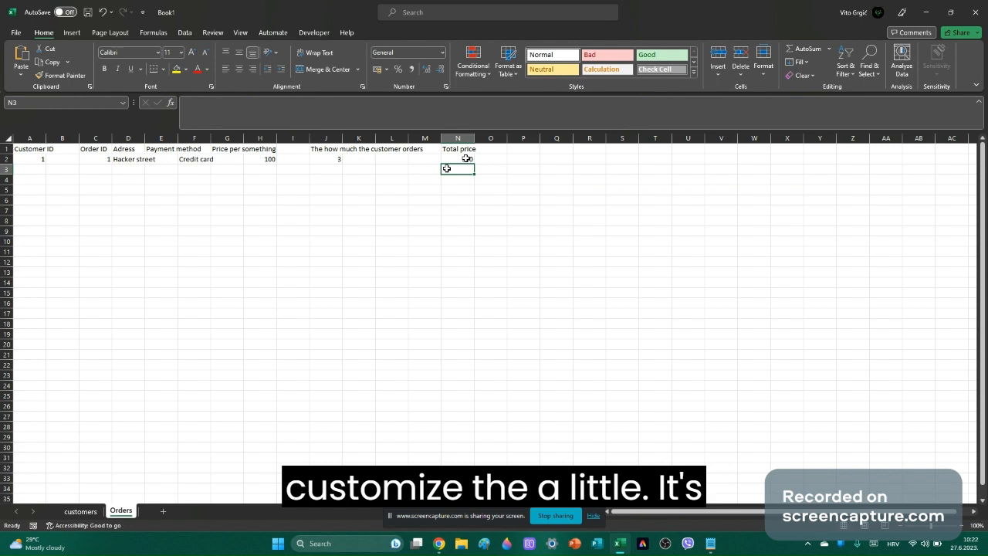
left_click(91, 512)
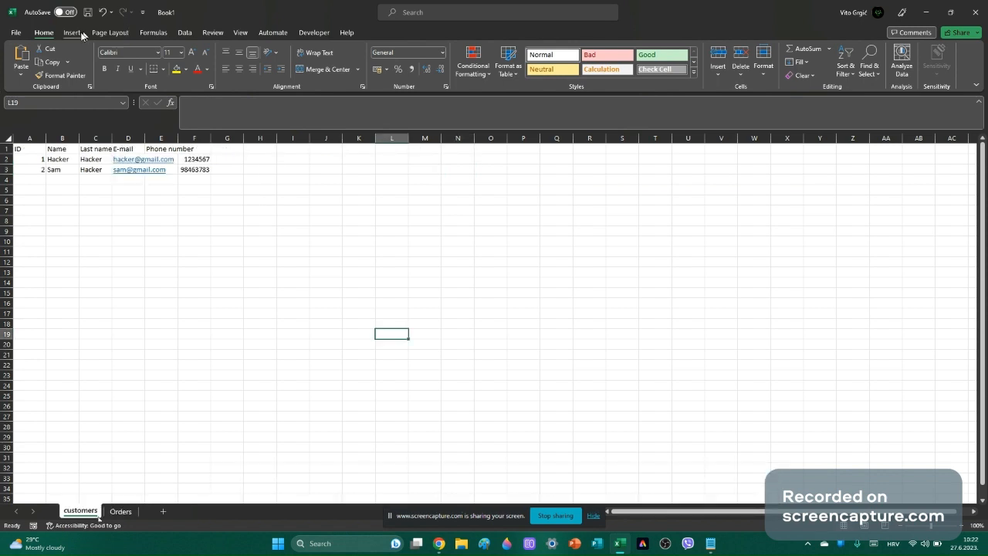
Apply the Neutral cell style to the customers header row A1:F1.
left_click(26, 150)
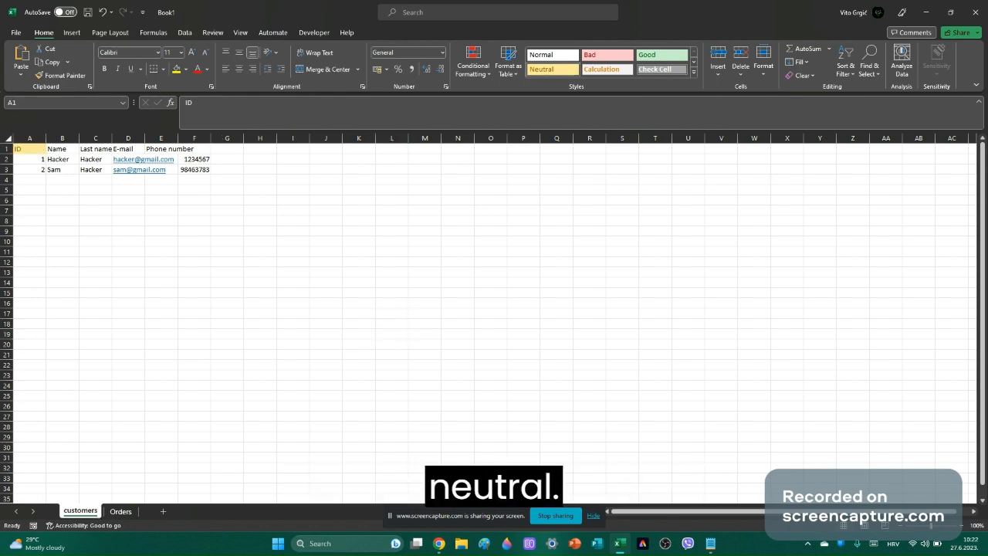
left_click(75, 147)
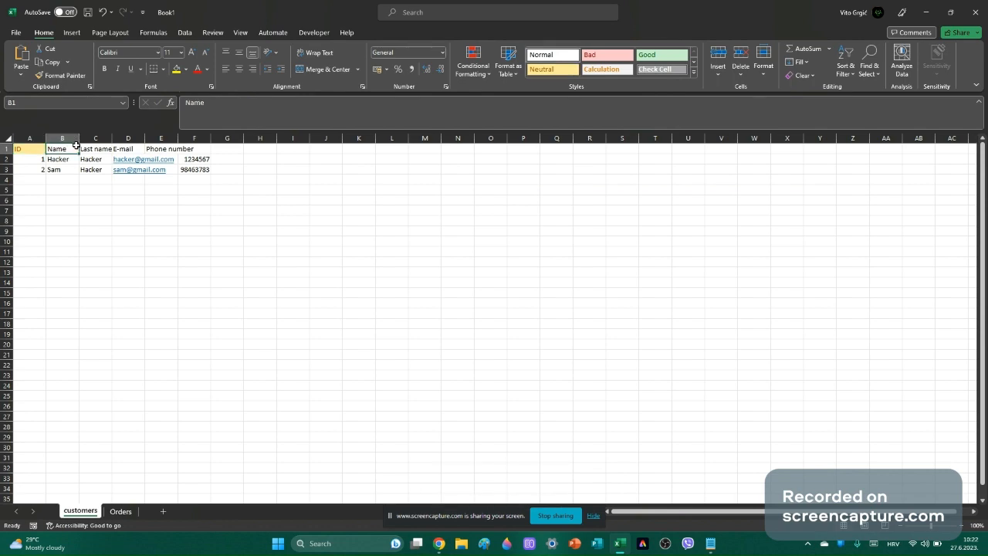
left_click(571, 72)
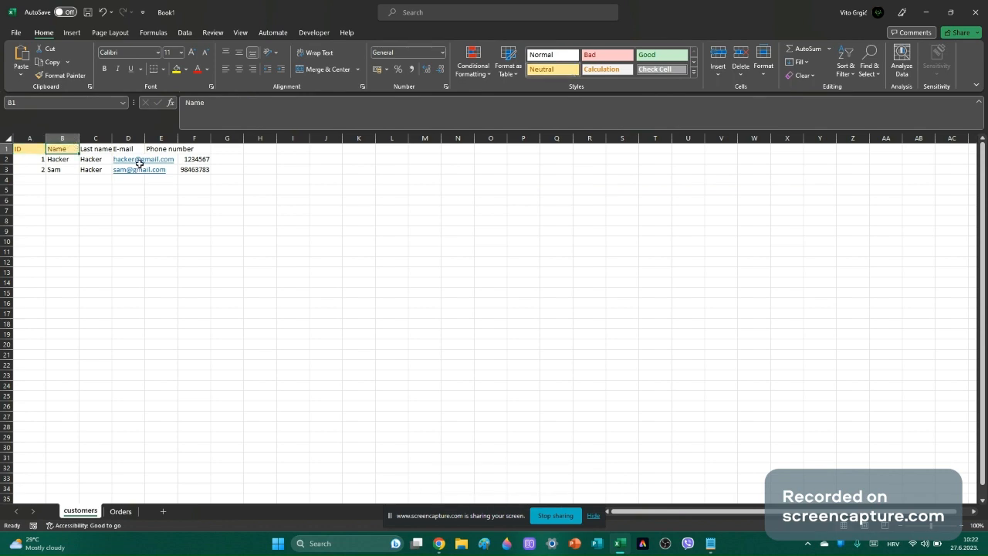
left_click(99, 148)
left_click_drag(99, 148, 195, 149)
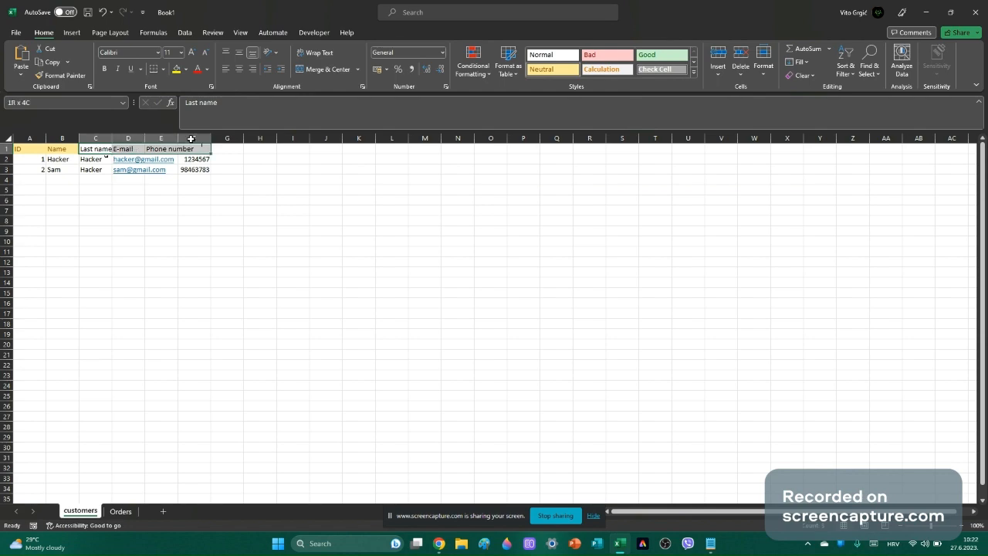
left_click(541, 69)
left_click(440, 271)
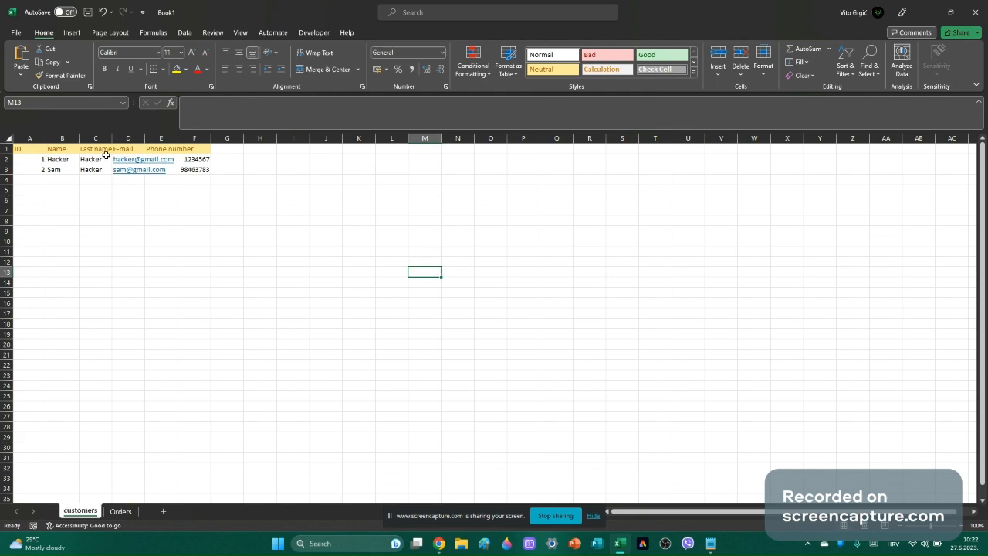
Apply the Good style to both customers' names in B2:C3, then show the Orders sheet.
left_click_drag(62, 159, 92, 159)
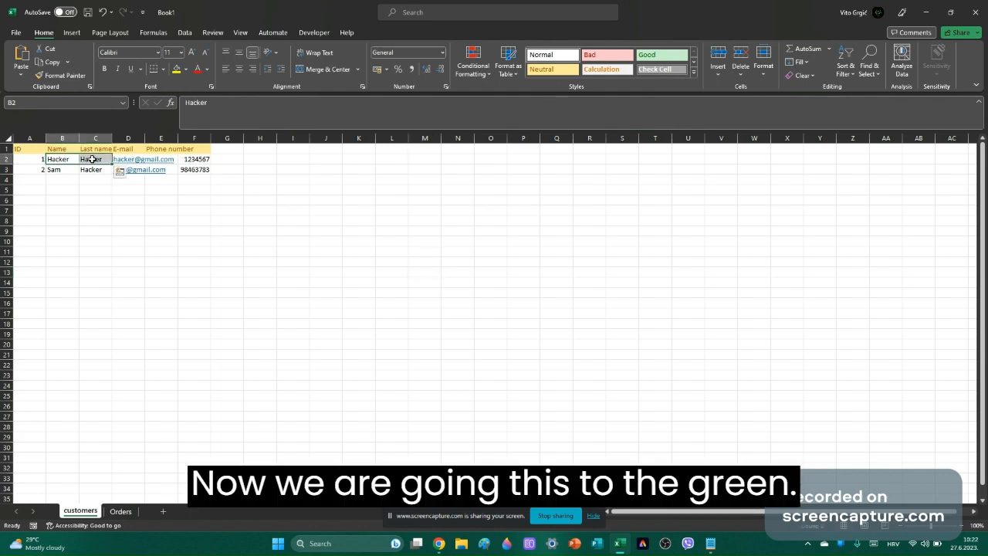
left_click(661, 54)
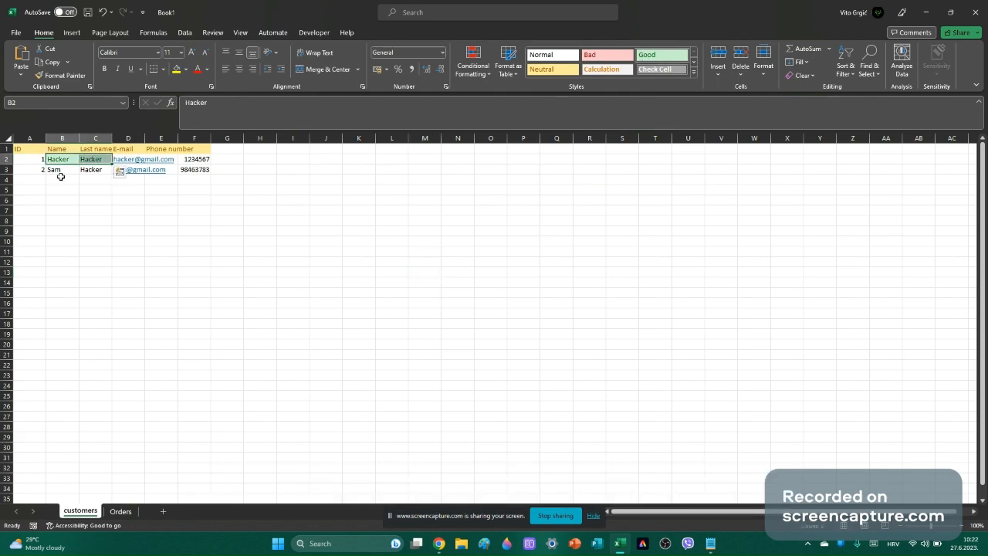
left_click_drag(60, 177, 92, 171)
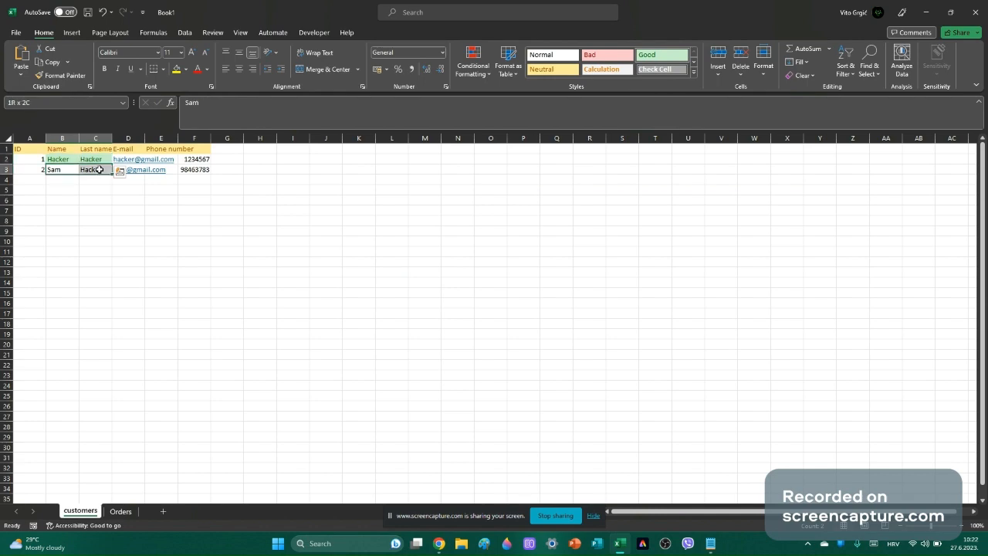
left_click(647, 55)
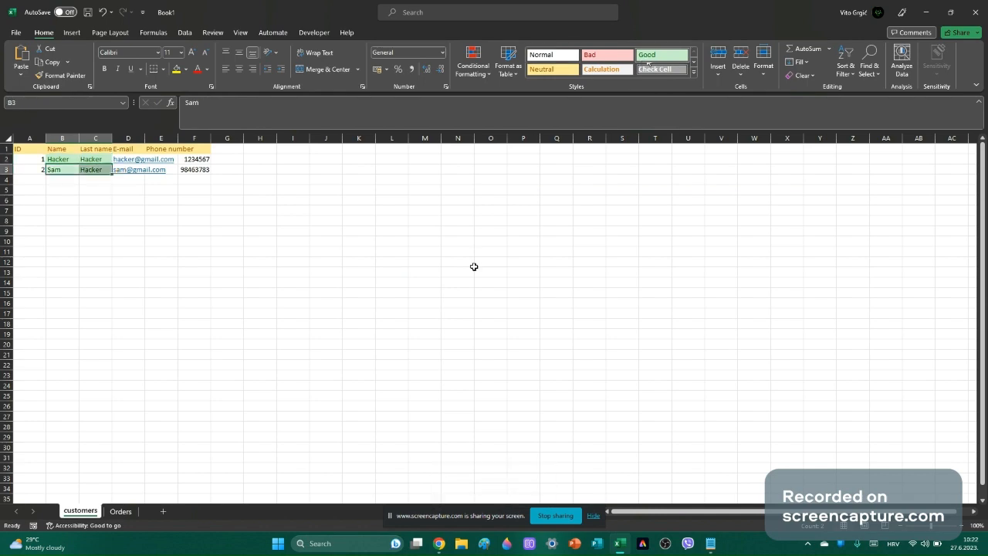
left_click(425, 388)
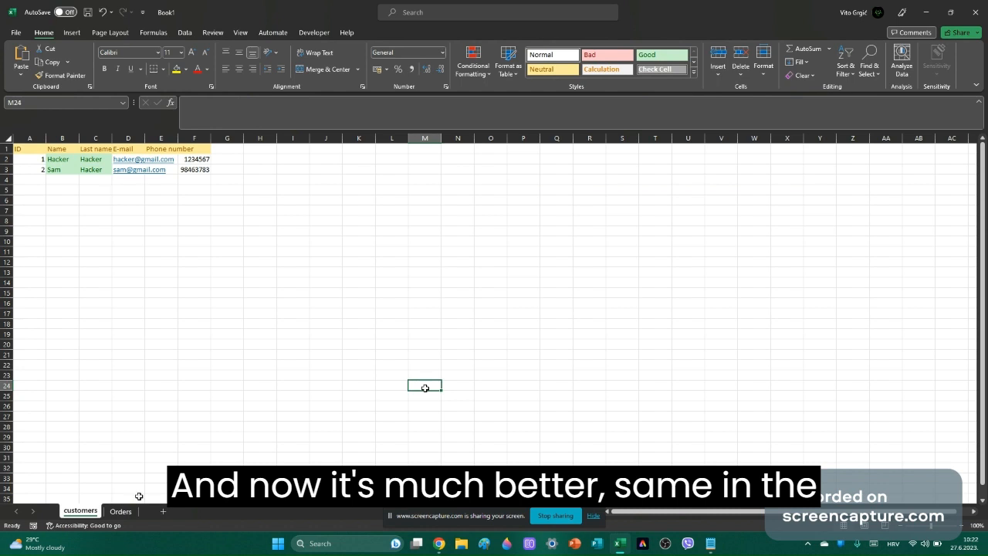
left_click(121, 512)
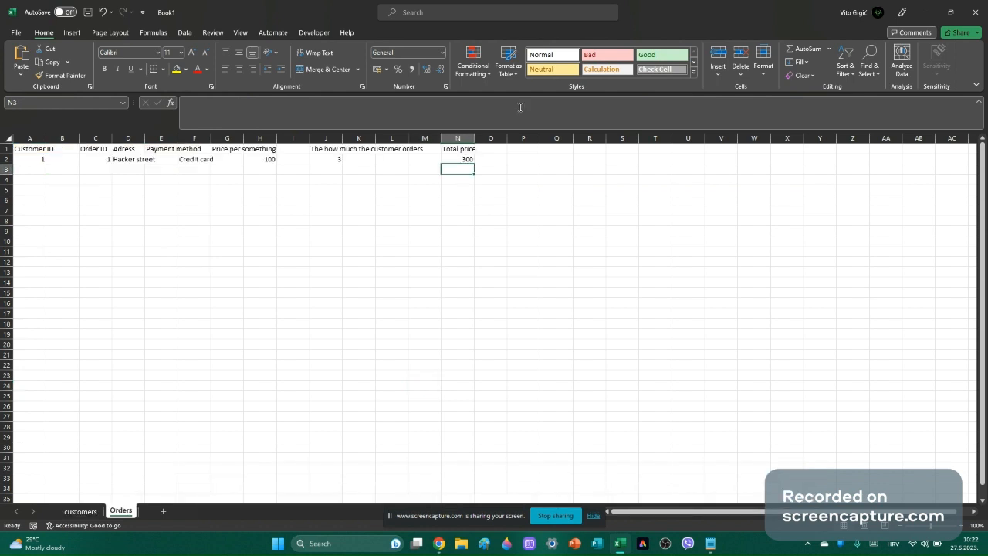
Format Total price and its 300 value (N1:N2) as a table with a blue Medium style.
left_click(509, 66)
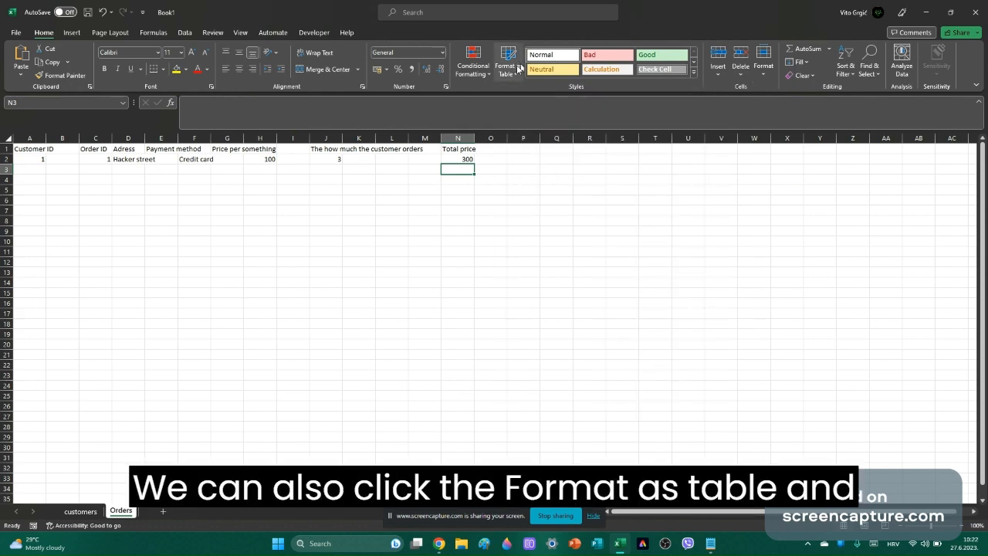
left_click(519, 68)
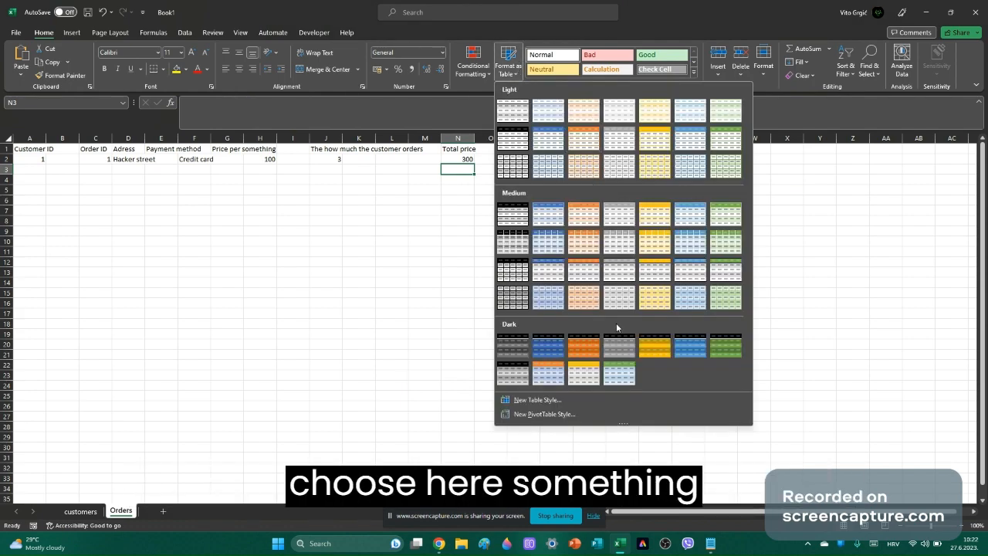
left_click(554, 262)
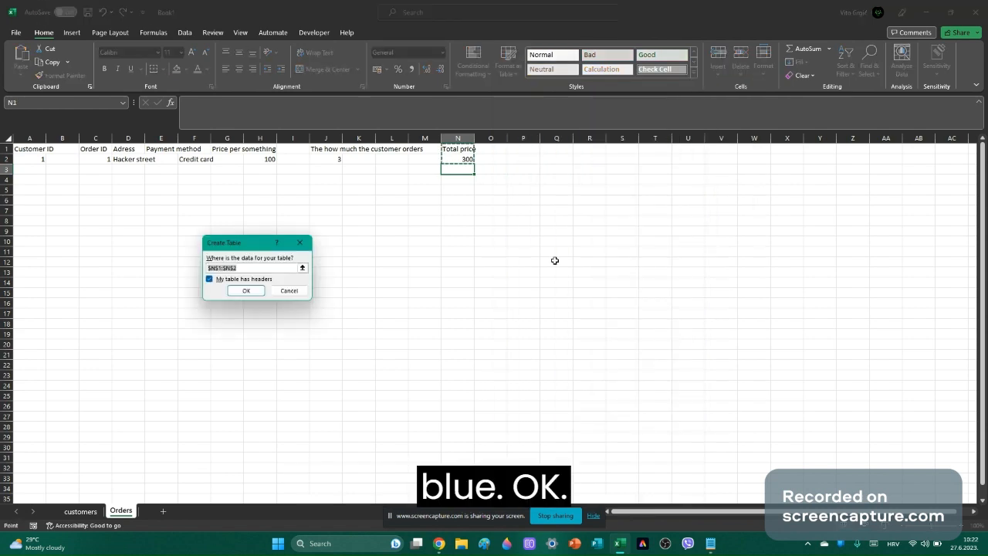
left_click(247, 291)
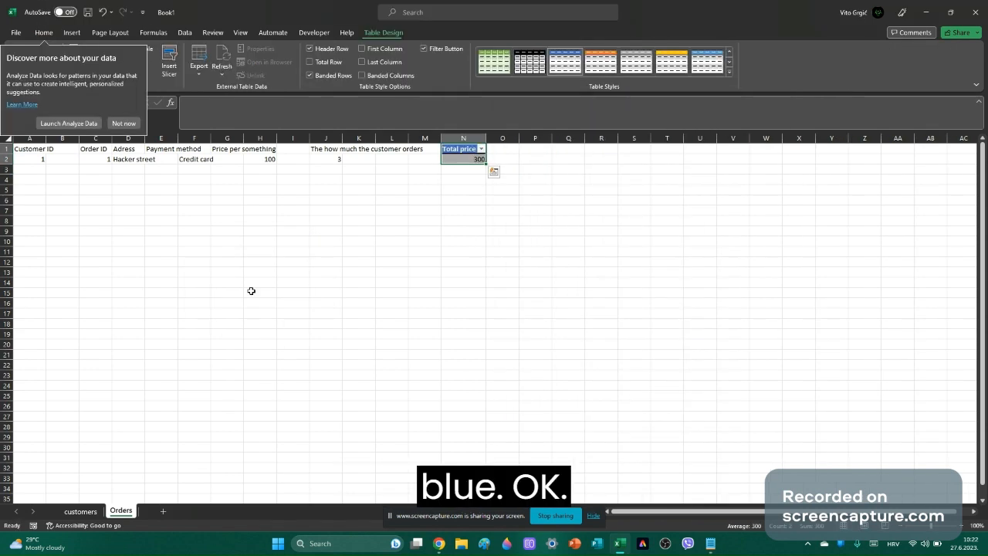
left_click(124, 123)
left_click(462, 317)
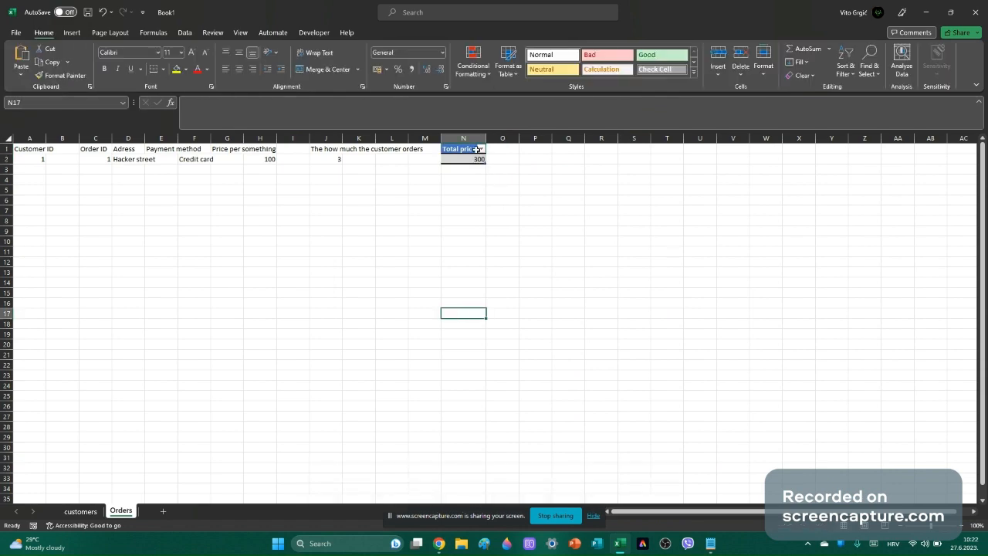
left_click(393, 224)
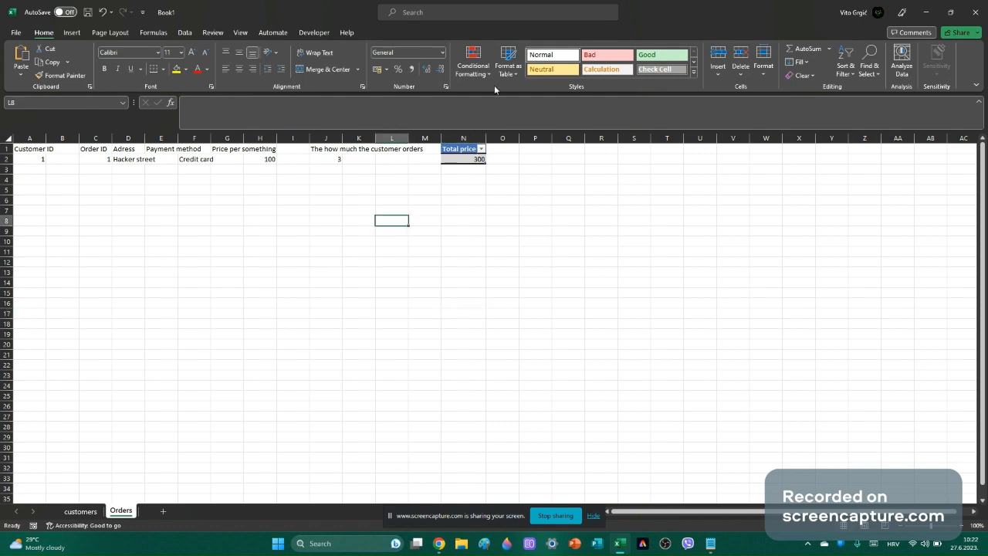
left_click(489, 71)
left_click(489, 71)
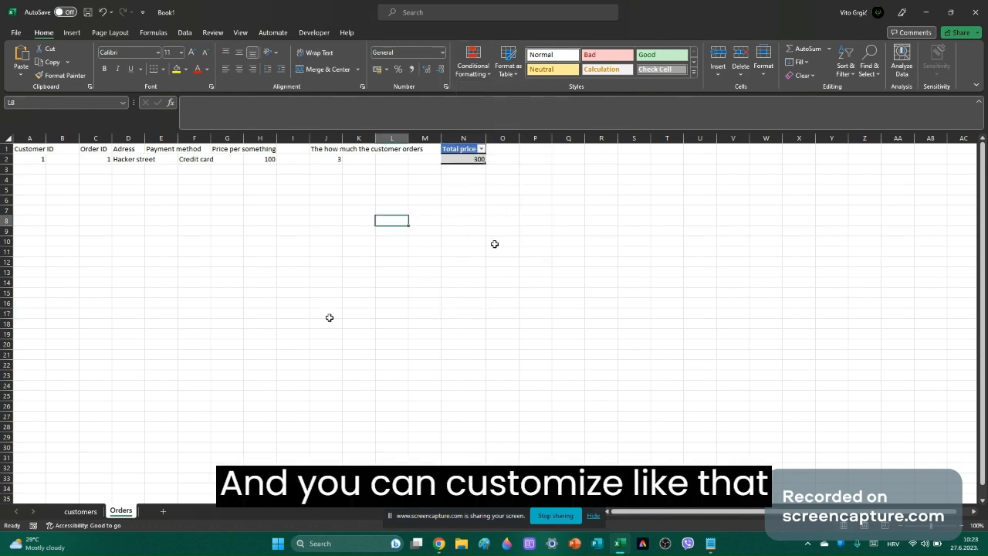
Apply the blue Accent1 cell style to the Customer ID header in A1.
left_click(85, 512)
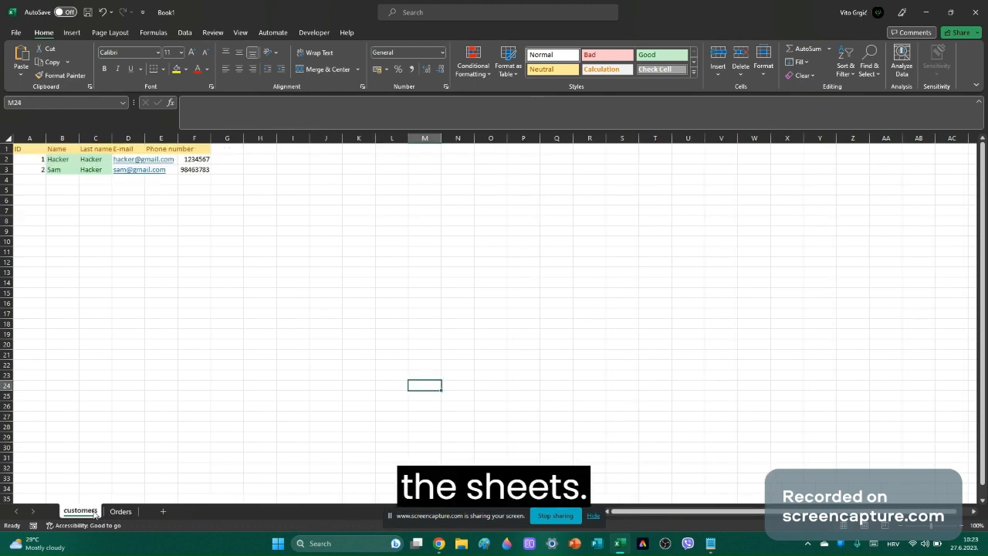
left_click(118, 512)
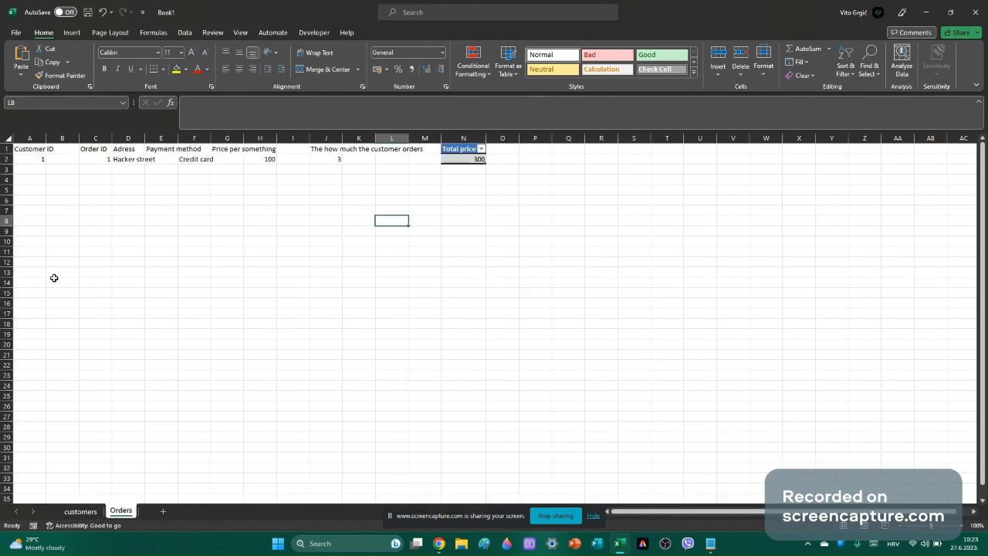
left_click(29, 149)
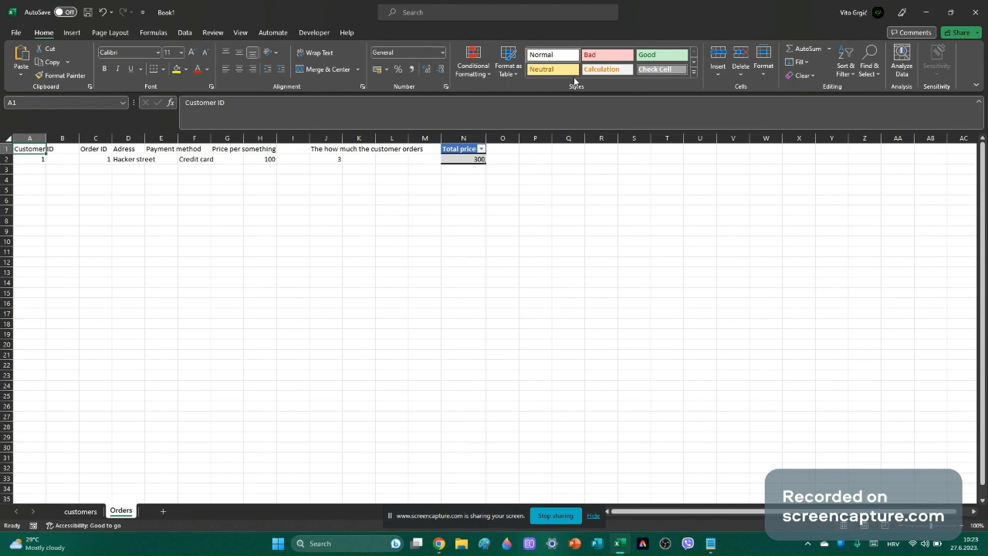
left_click(694, 71)
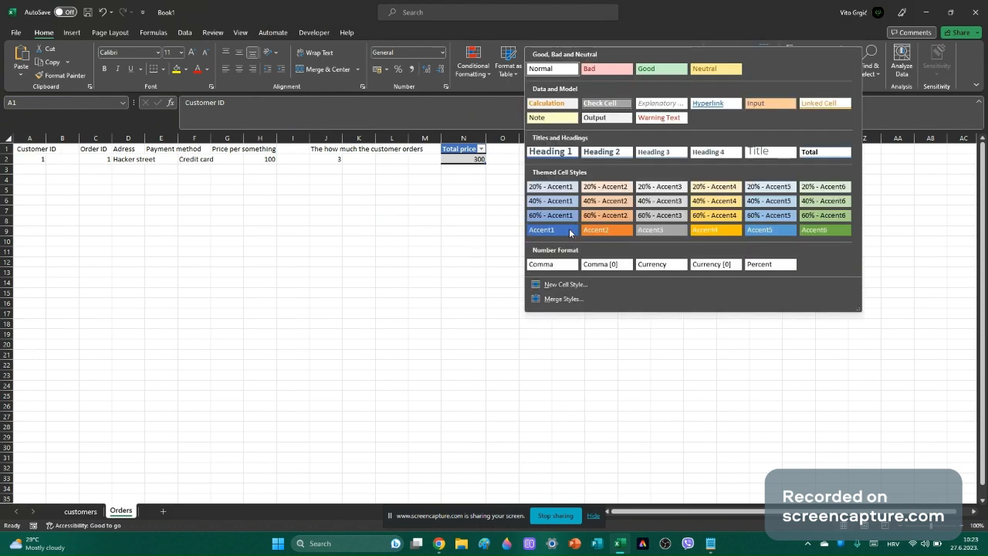
left_click(570, 233)
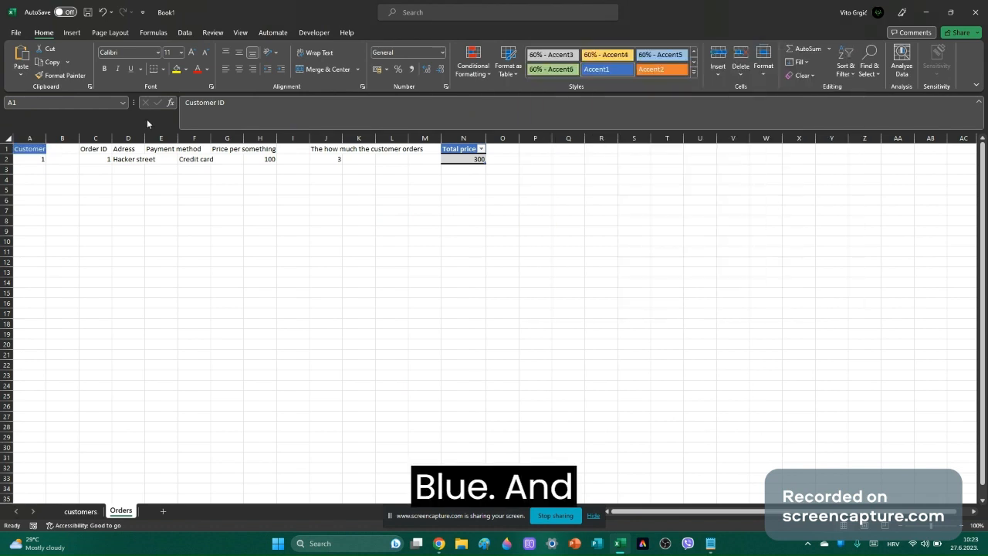
Apply Accent1 to the headers in C1:M1, then to cell B1.
left_click(62, 150)
double_click(63, 150)
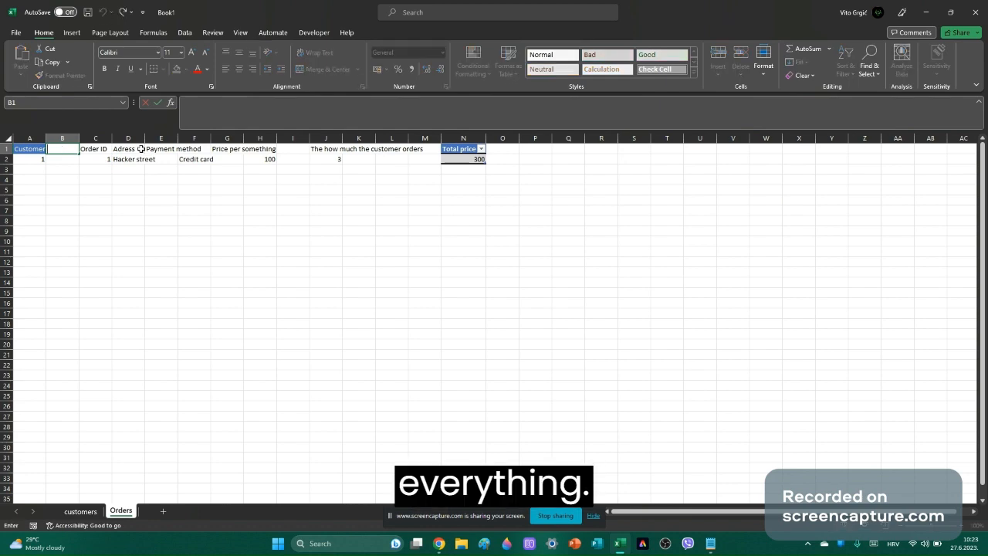
left_click_drag(93, 149, 443, 140)
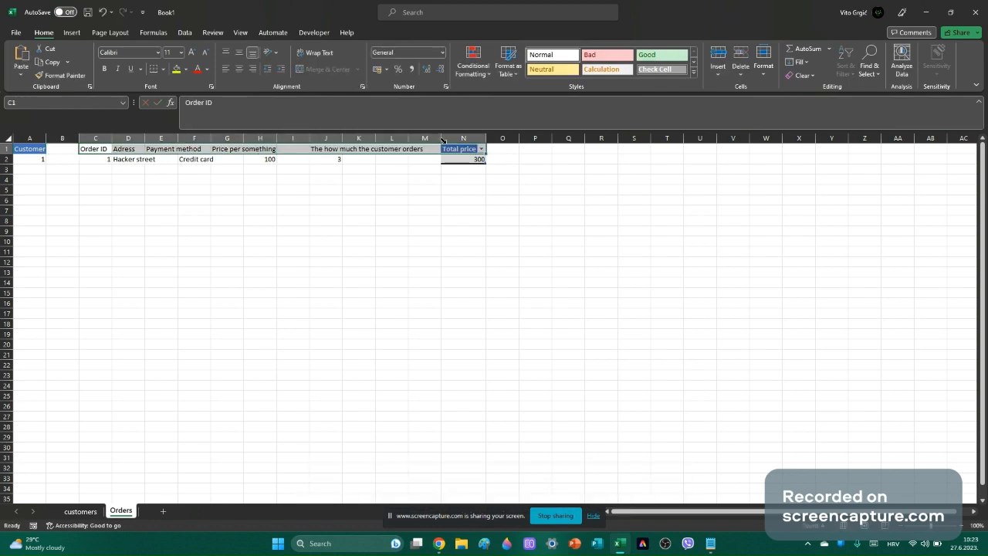
left_click(693, 67)
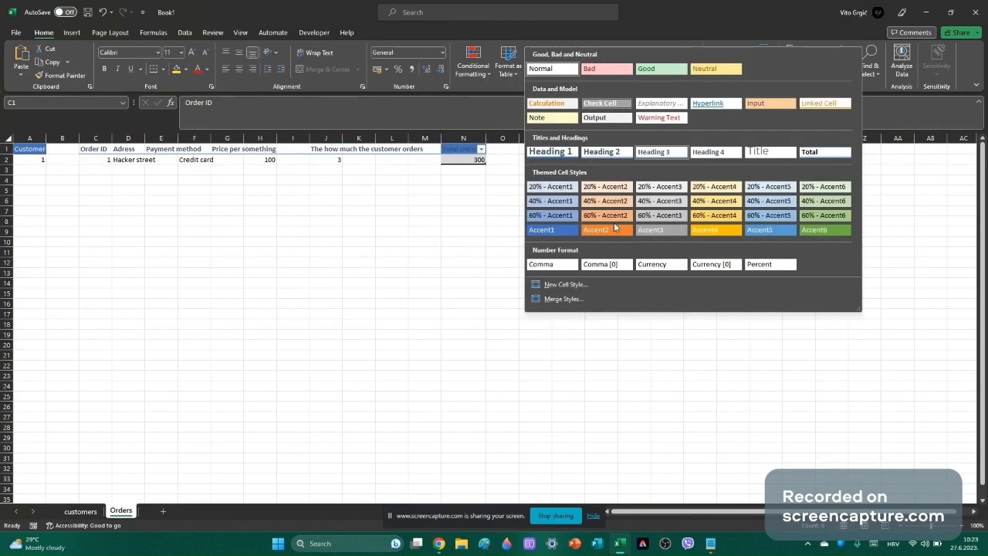
left_click(555, 225)
left_click(554, 225)
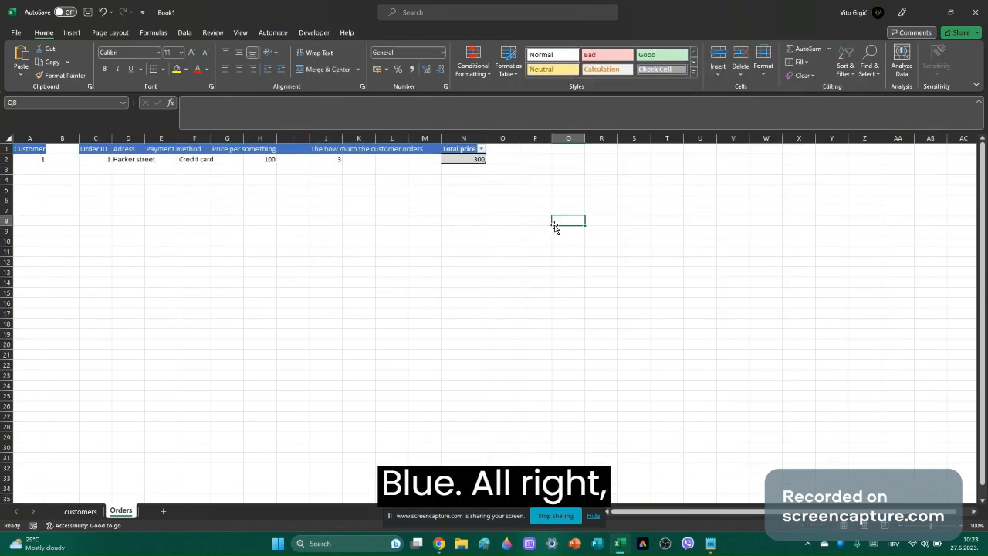
left_click(64, 153)
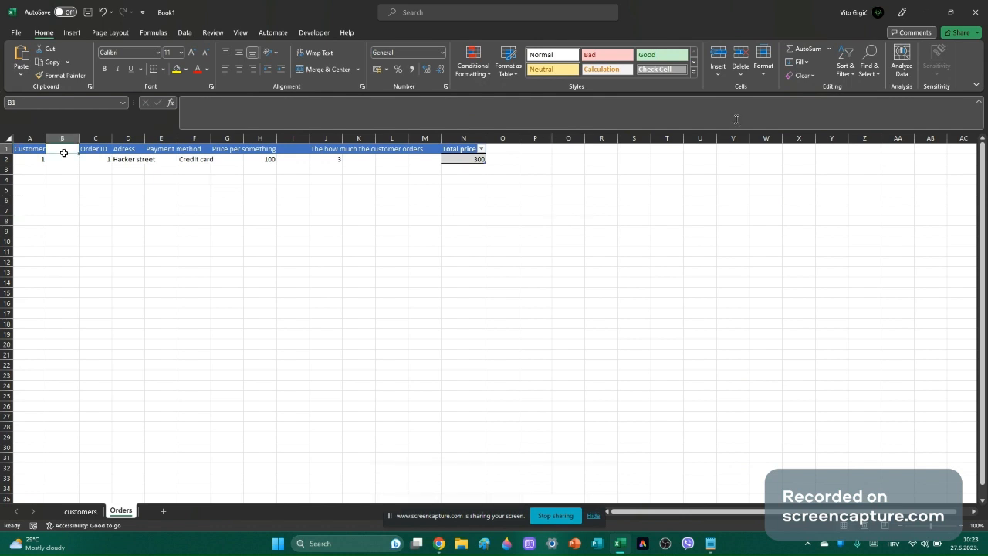
left_click(693, 72)
left_click(543, 228)
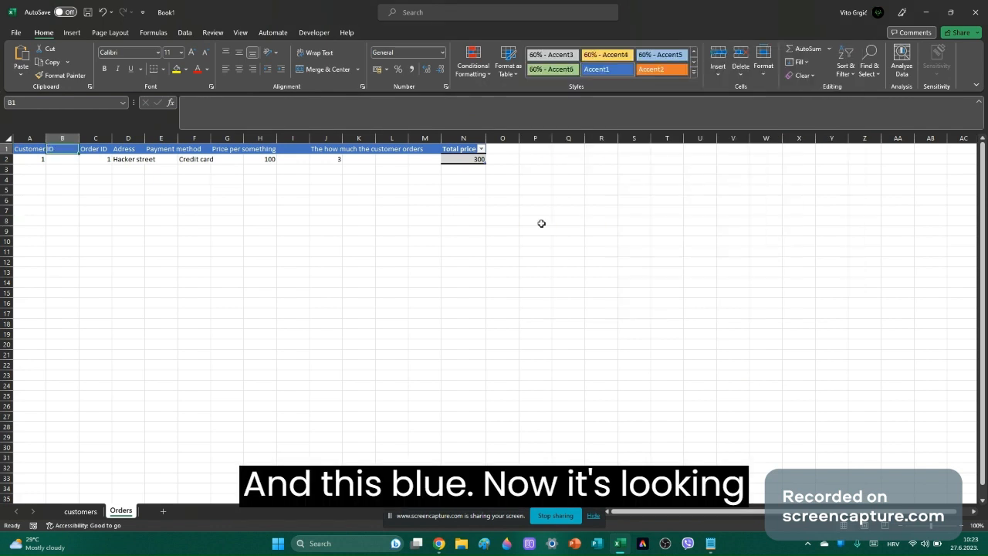